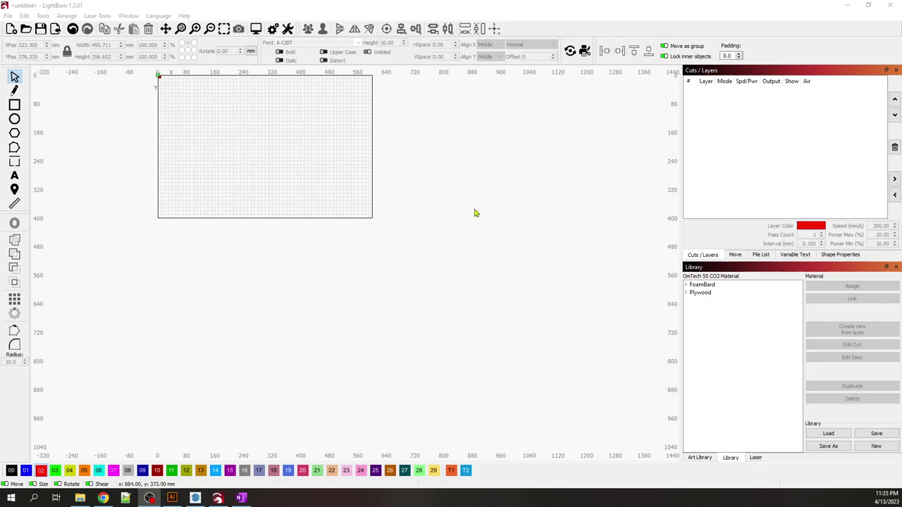
Step: Zoom the empty LightBurn workspace in and out
scroll(477, 213, up, 1)
scroll(508, 243, down, 2)
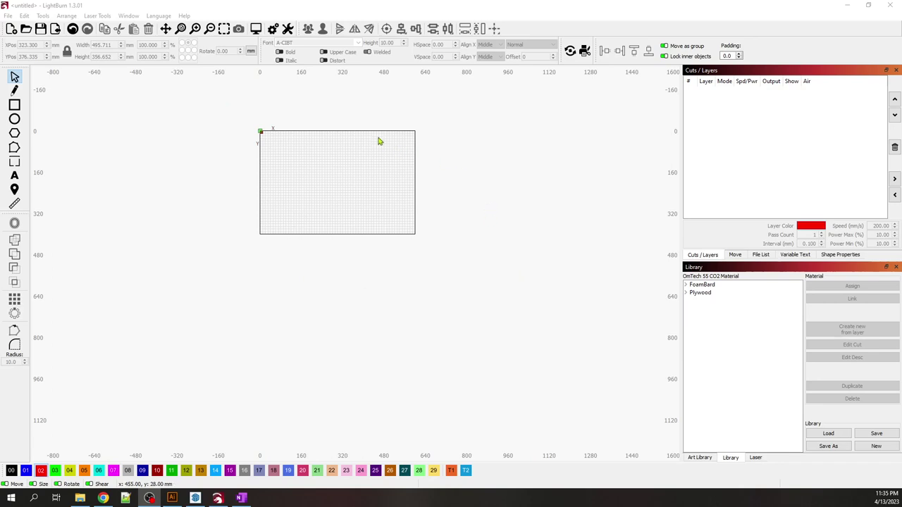
scroll(443, 116, up, 3)
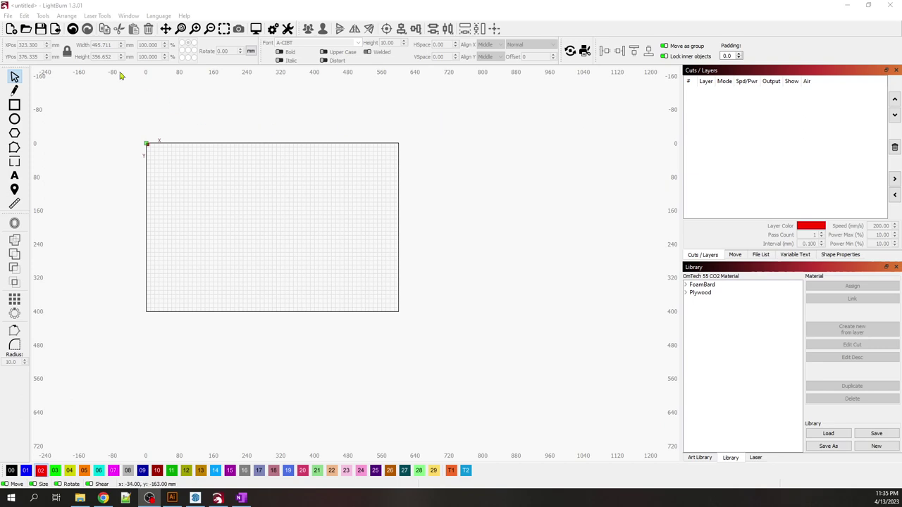
Step: Import the RTH-540 Edge-30inch 47Foam-V4 airplane plan file
click(8, 16)
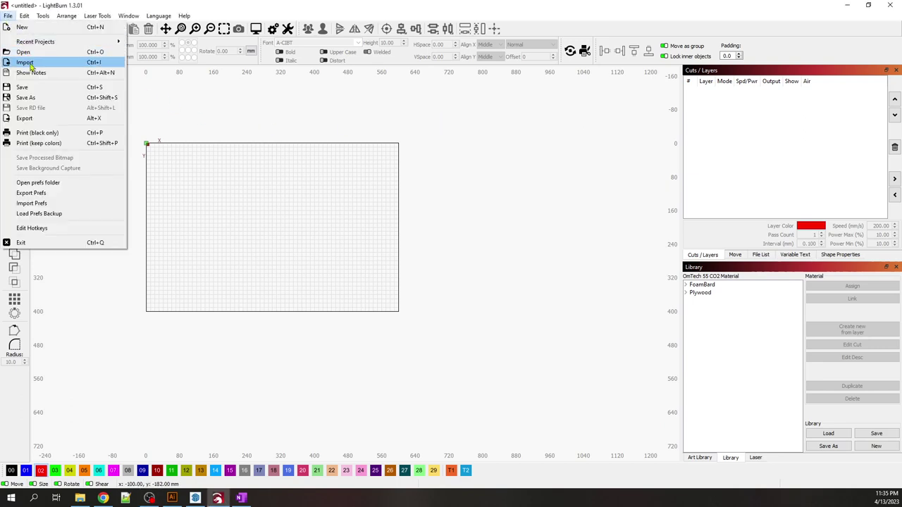
click(27, 62)
click(133, 99)
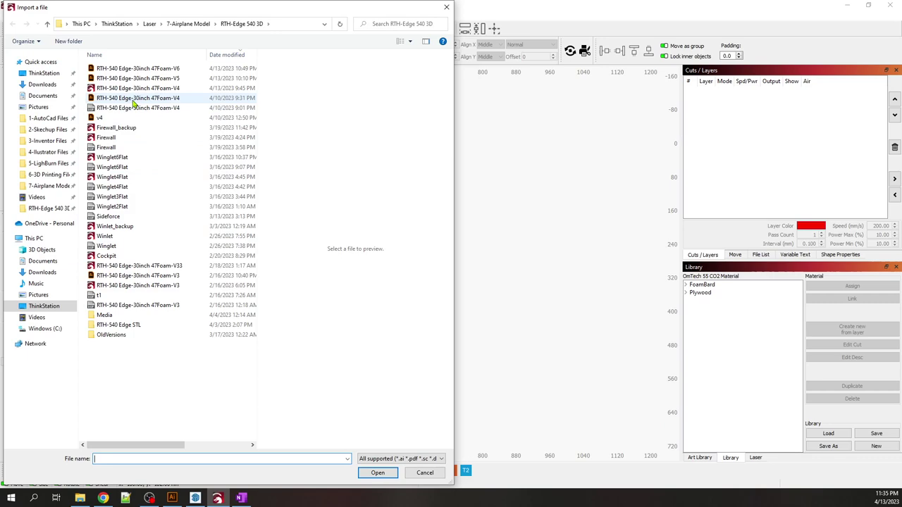
click(377, 473)
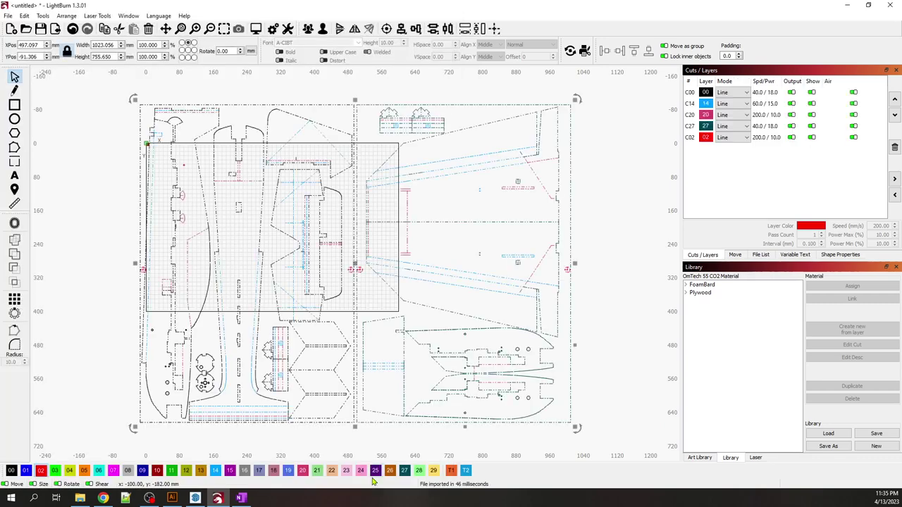
Step: Select the right half of the imported plans, including its lower right shape
scroll(582, 293, down, 2)
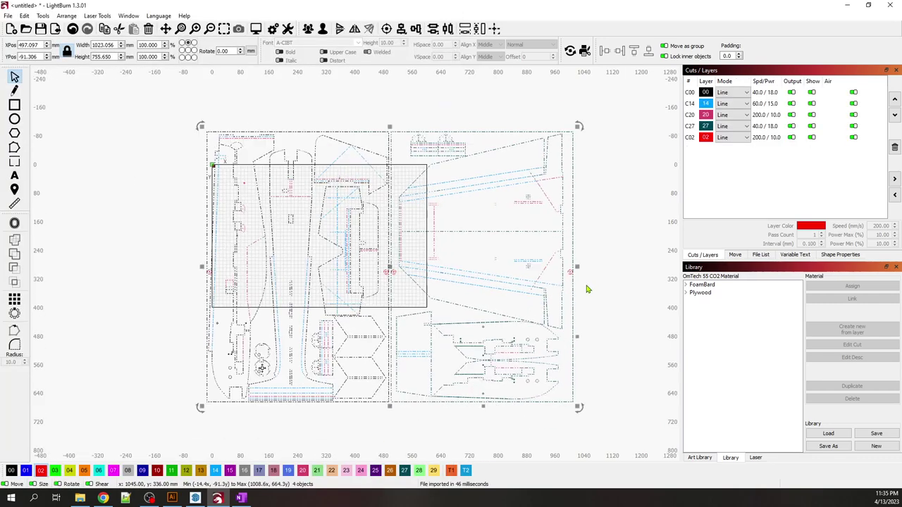
click(593, 241)
click(573, 235)
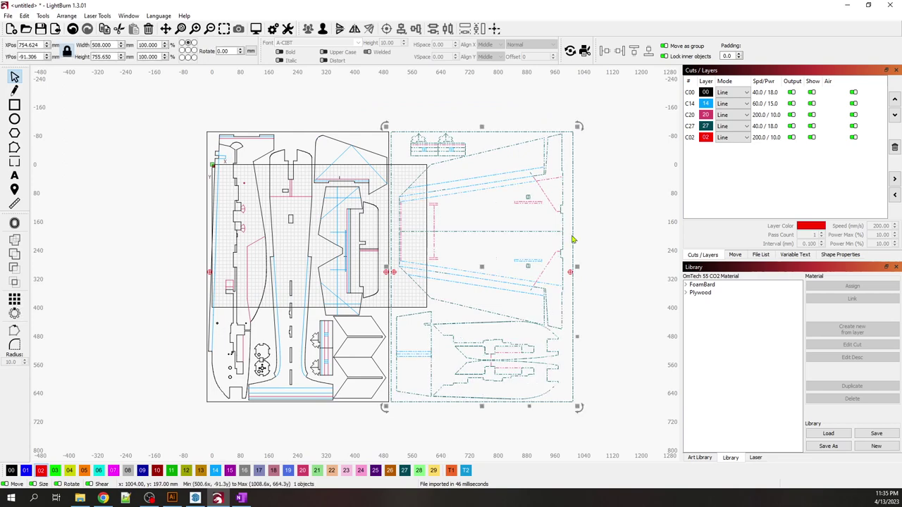
click(312, 217)
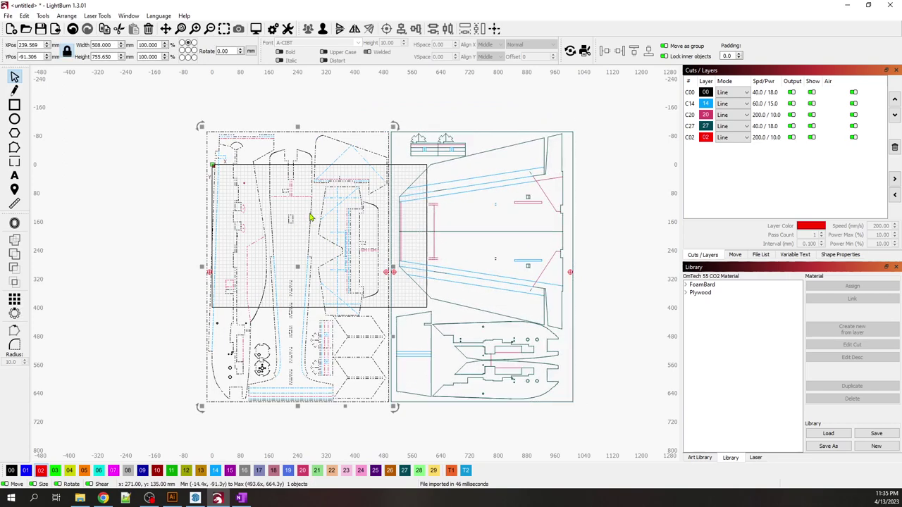
click(472, 232)
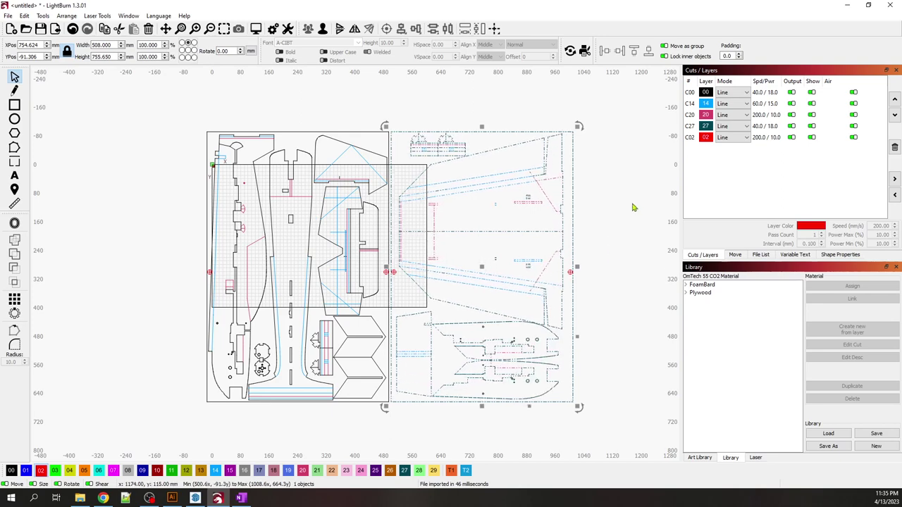
shift+click(526, 334)
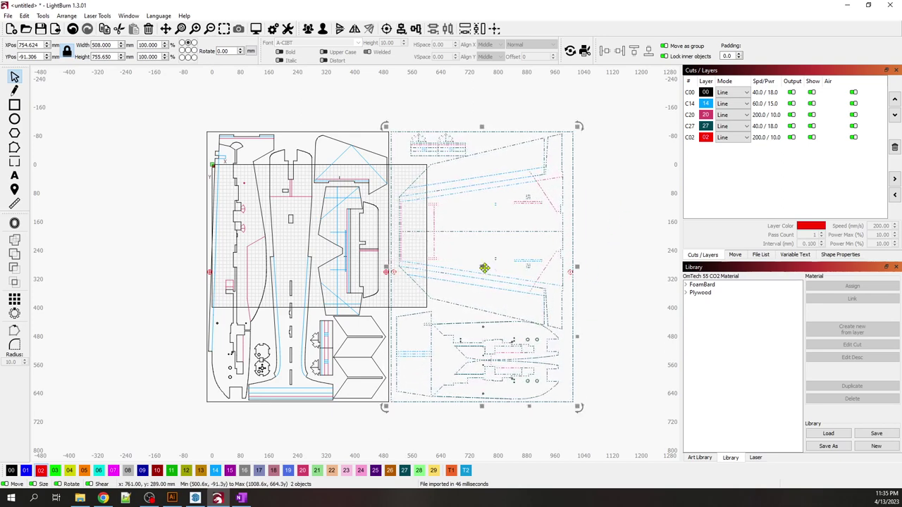
Step: Move the right half of the plans about 400 mm further right
drag(483, 268, 625, 279)
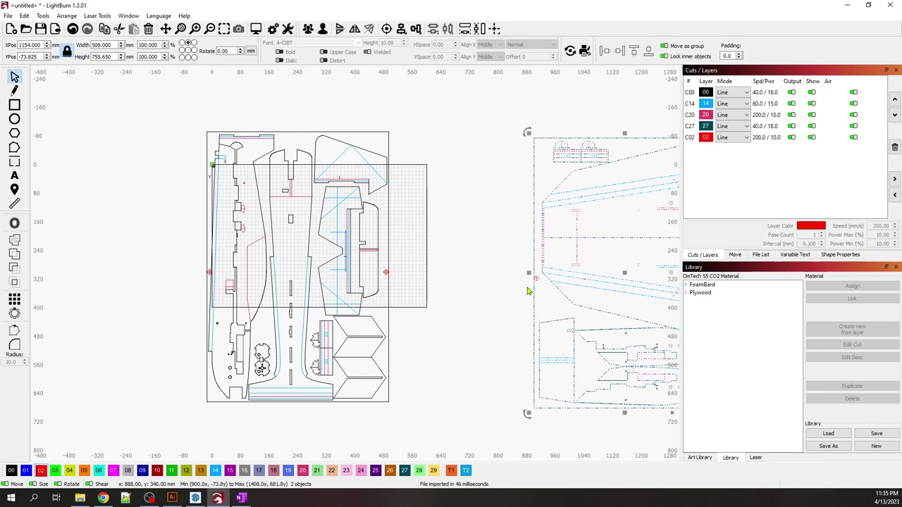
click(480, 289)
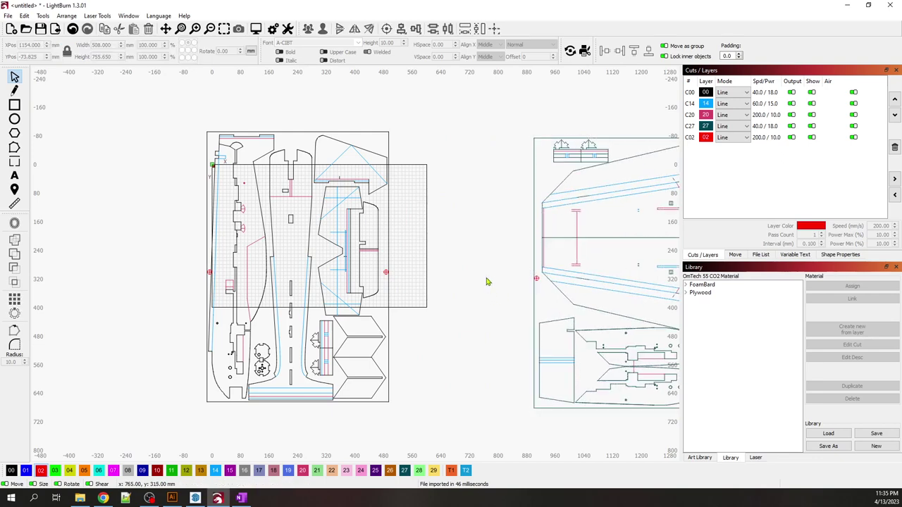
scroll(486, 282, down, 1)
scroll(482, 281, down, 1)
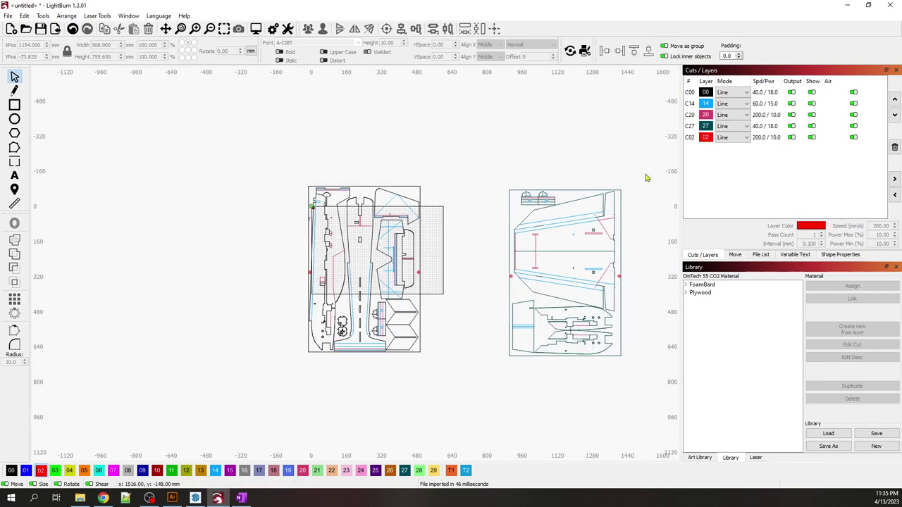
Step: Group all the right-hand drawing's shapes into one object
drag(646, 178, 492, 387)
right_click(565, 260)
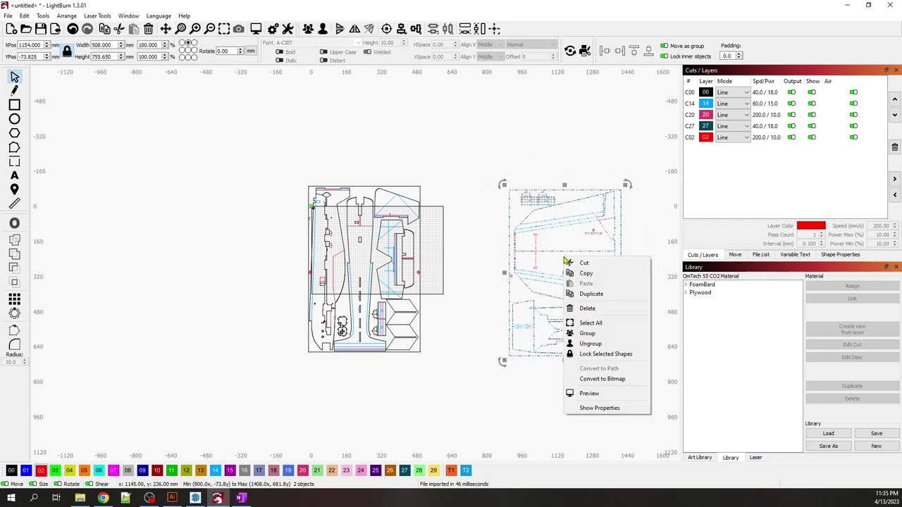
click(585, 333)
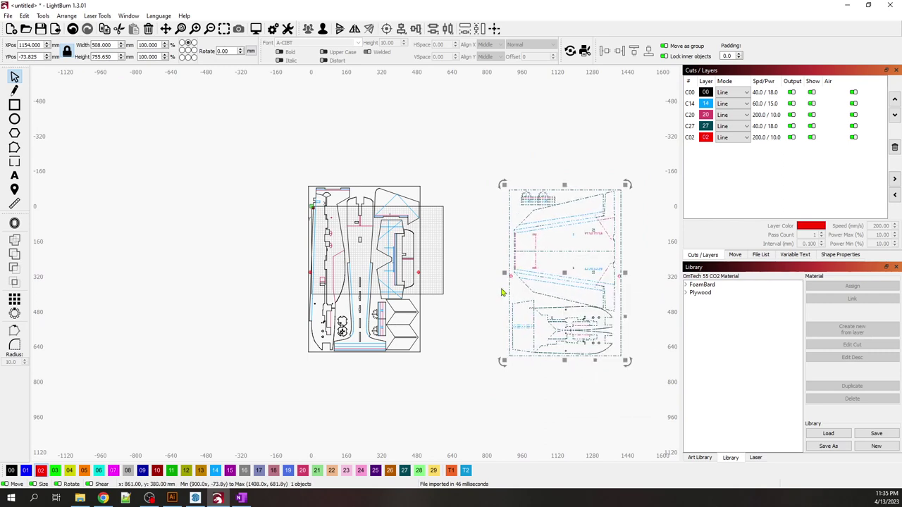
click(502, 293)
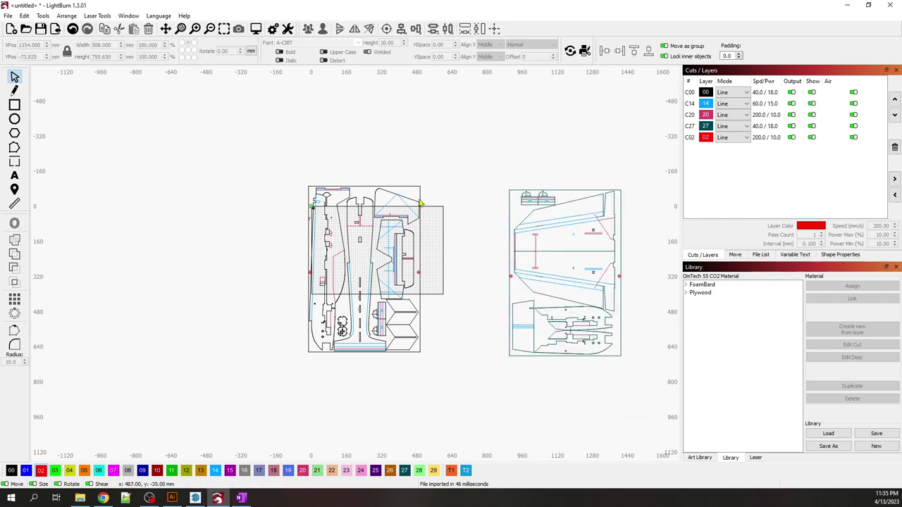
Step: Select the whole left-hand drawing to inspect it, then deselect it
mouse_move(453, 162)
mouse_down()
mouse_move(268, 395)
mouse_move(275, 373)
mouse_move(306, 367)
mouse_up()
click(449, 308)
scroll(341, 254, up, 3)
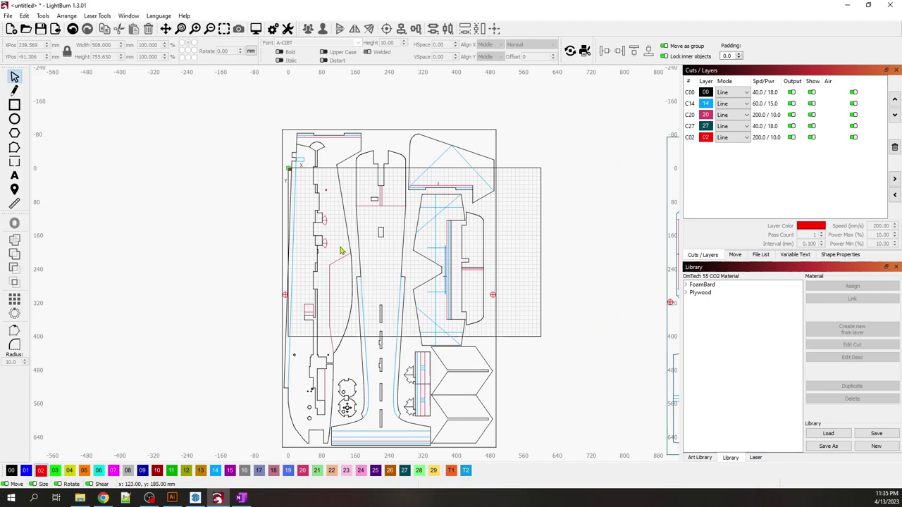
scroll(341, 250, down, 1)
Step: Ungroup the left-hand drawing of the plans
click(450, 230)
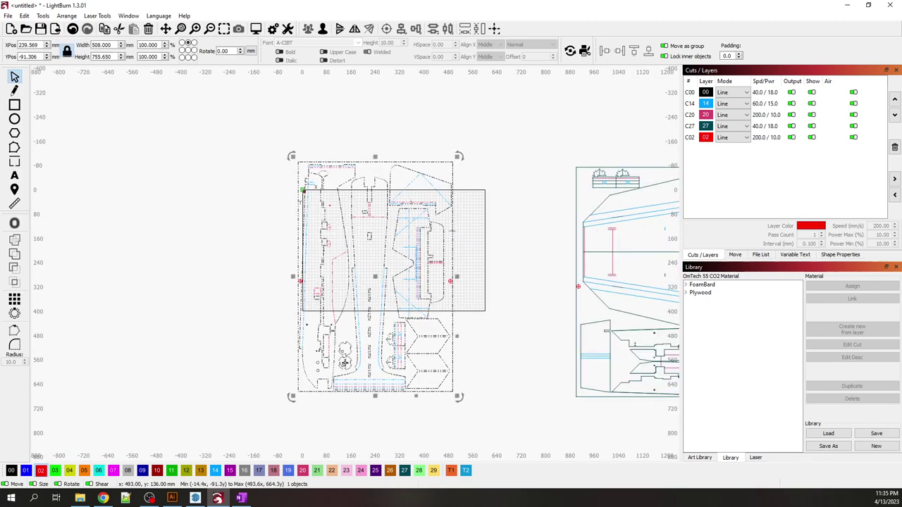
right_click(454, 233)
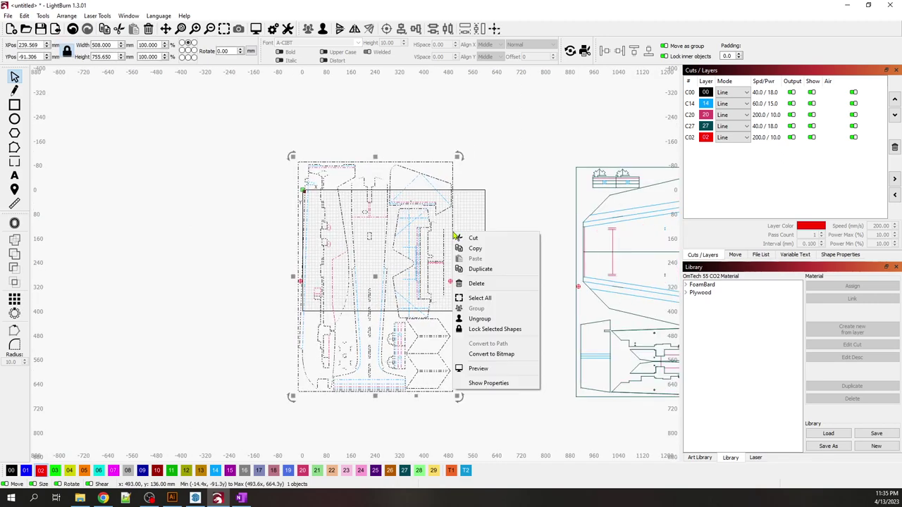
click(484, 318)
click(461, 245)
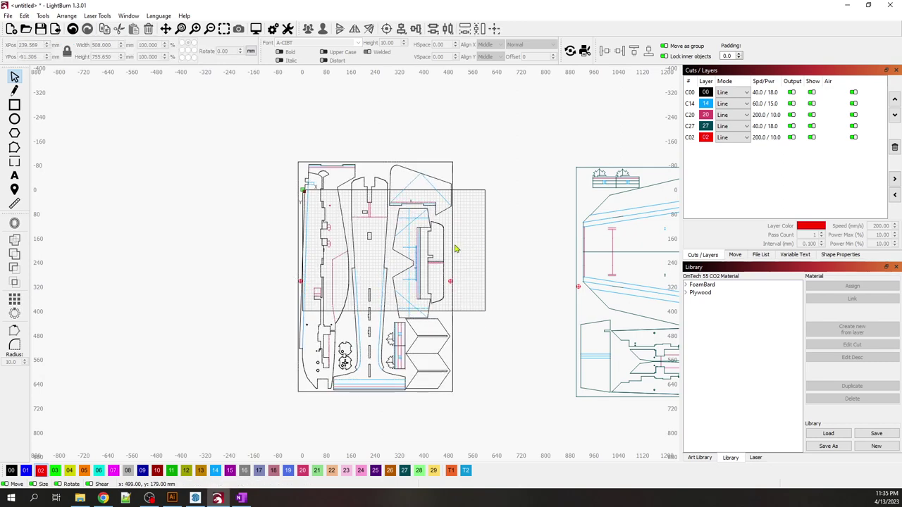
Step: Delete the long border line running along the top of the left half
click(453, 248)
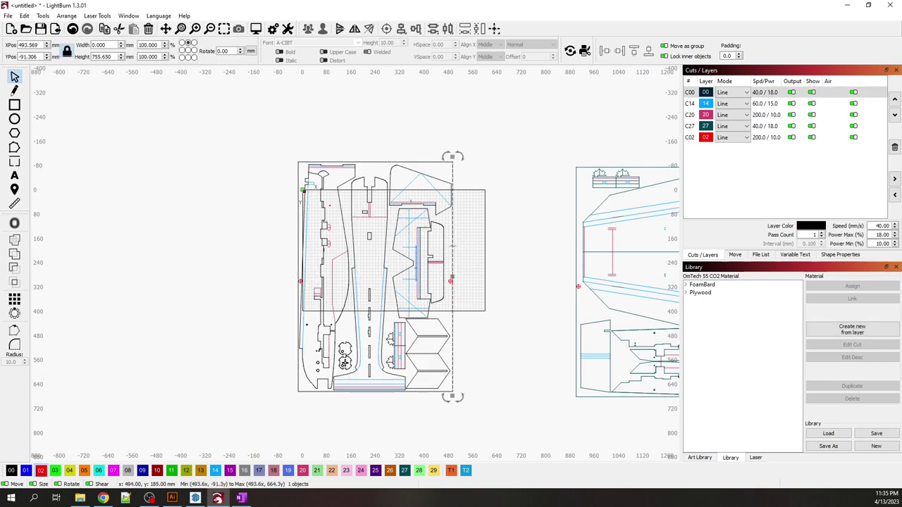
click(456, 251)
scroll(423, 150, up, 6)
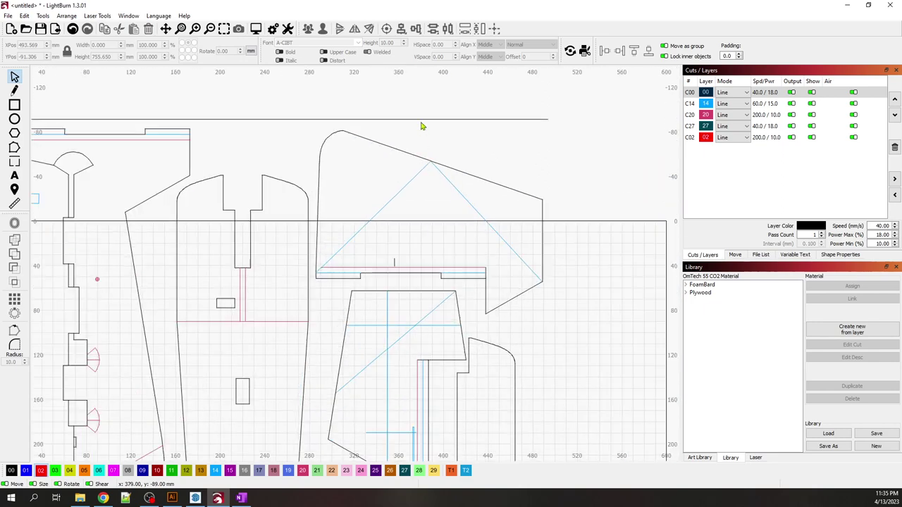
click(422, 120)
key(Delete)
scroll(511, 144, down, 3)
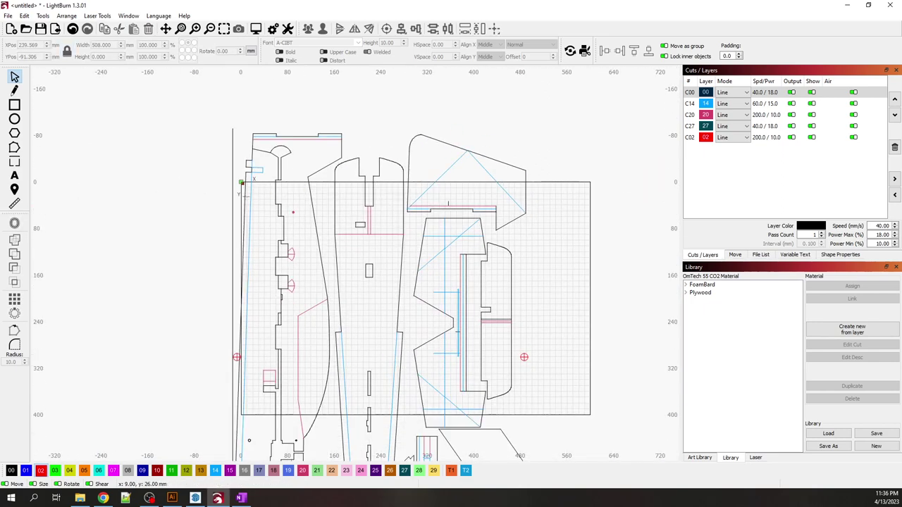
Step: Inspect the left and bottom border lines of the left half
click(232, 209)
scroll(295, 354, down, 4)
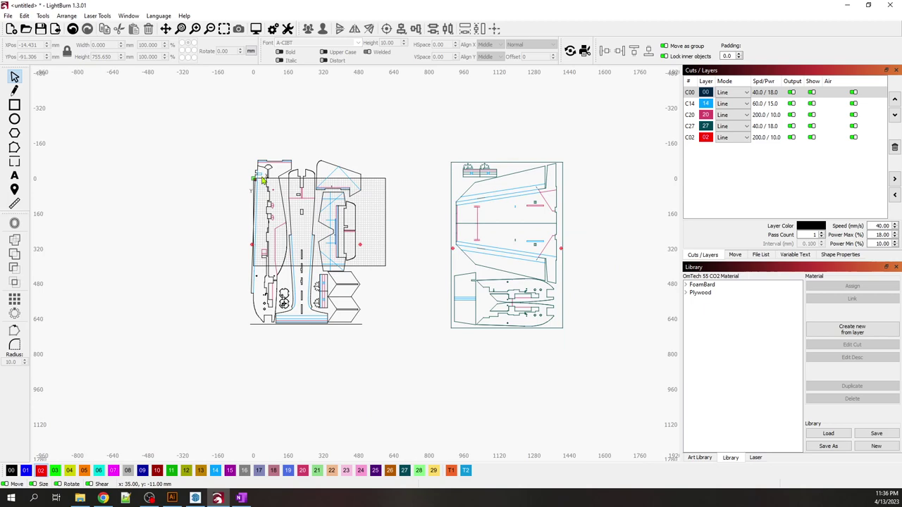
scroll(295, 355, up, 1)
scroll(301, 347, up, 5)
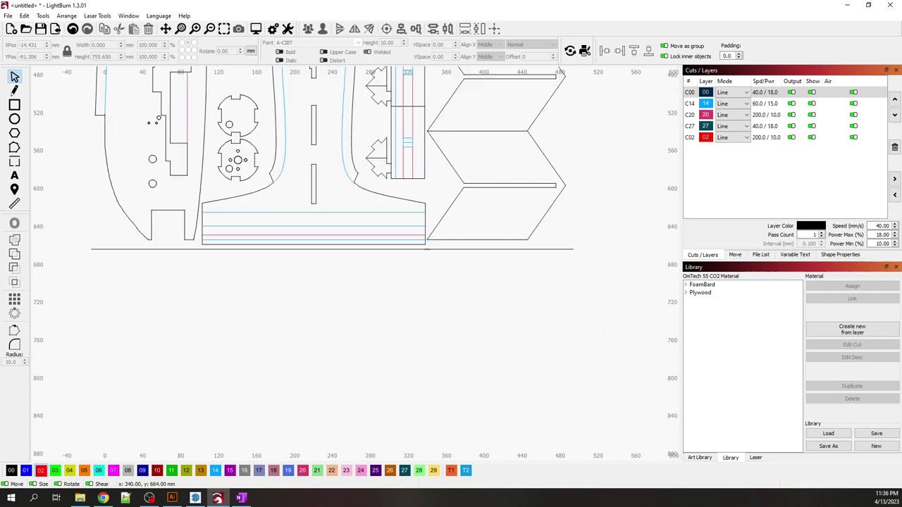
click(425, 248)
scroll(439, 300, down, 3)
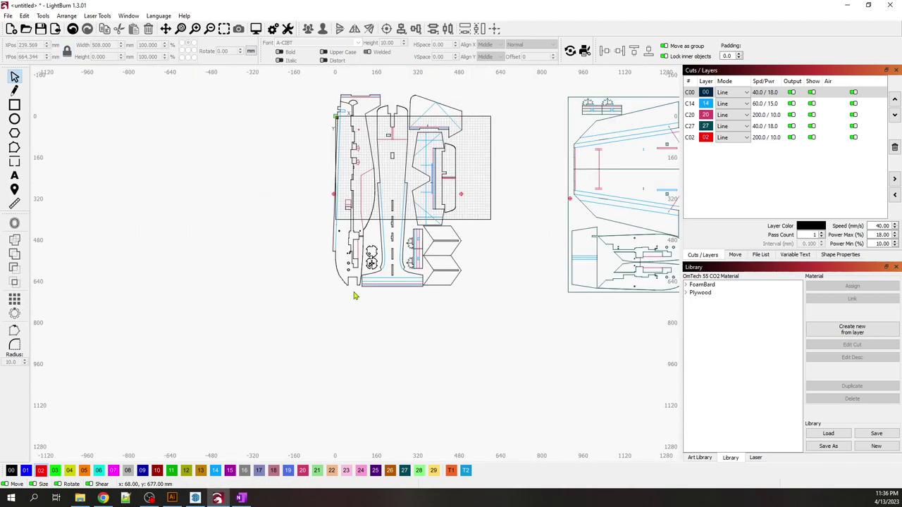
scroll(210, 184, down, 2)
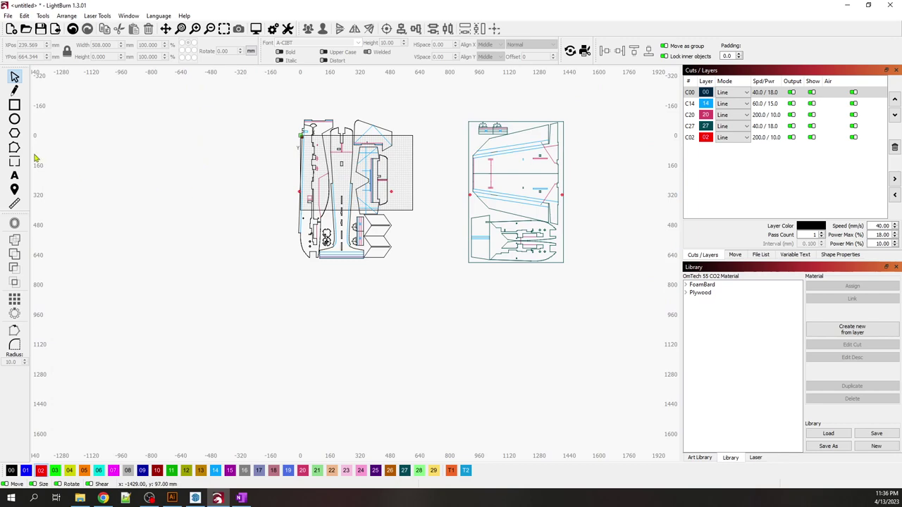
Step: Draw a rectangle from the registration mark, about 633 x 458 mm, on black layer 00
click(16, 107)
scroll(253, 204, up, 10)
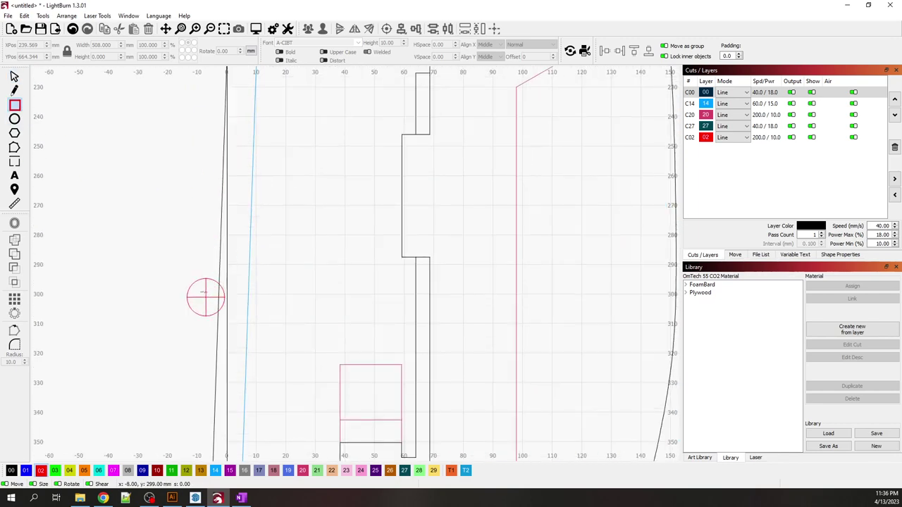
drag(205, 297, 461, 217)
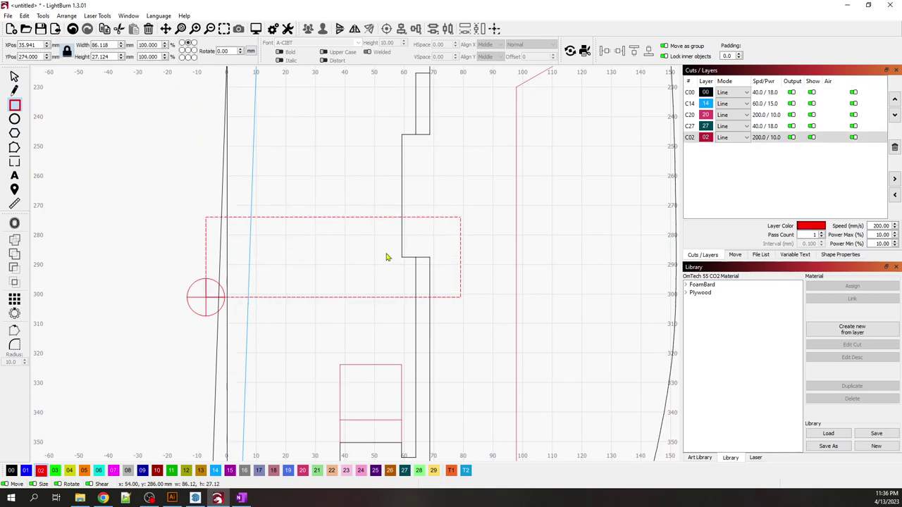
click(14, 76)
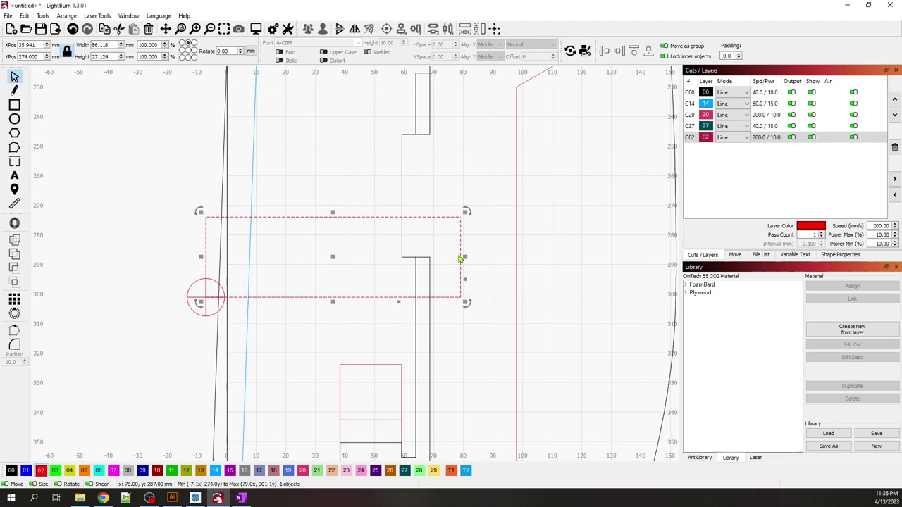
scroll(299, 249, down, 5)
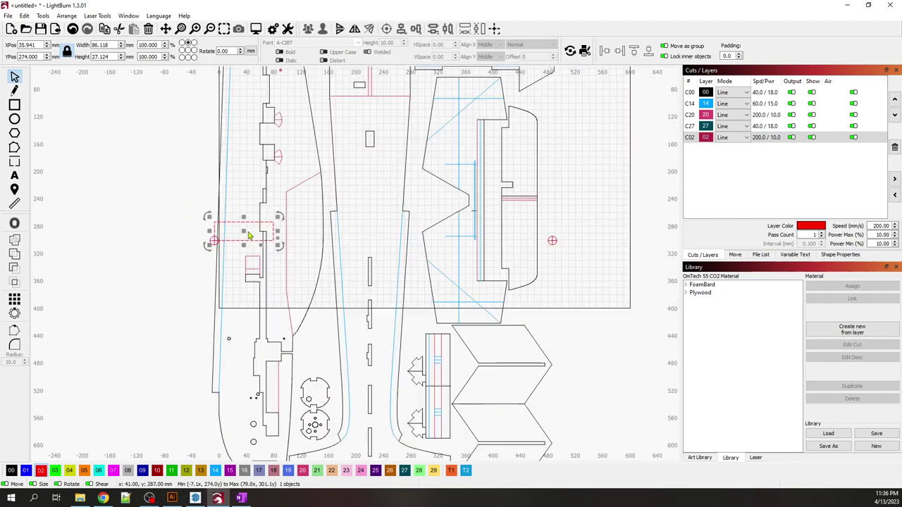
drag(278, 230, 592, 240)
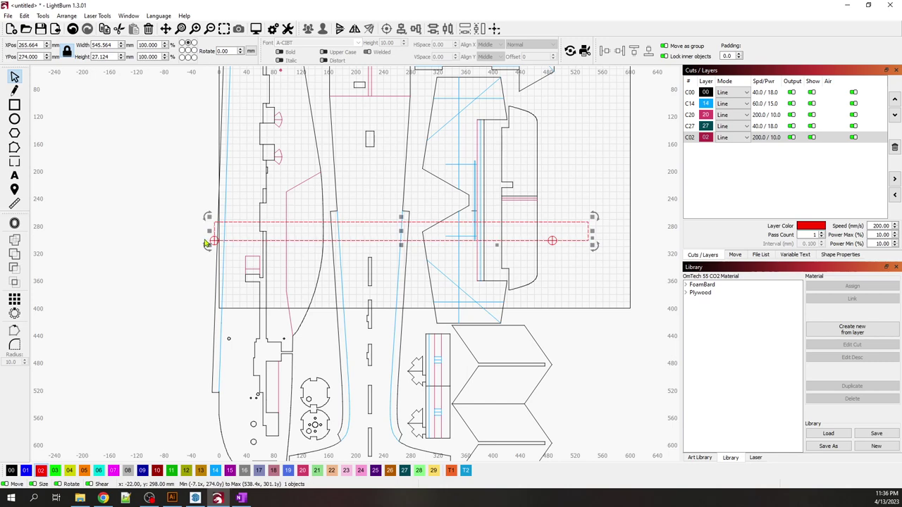
drag(208, 233, 147, 229)
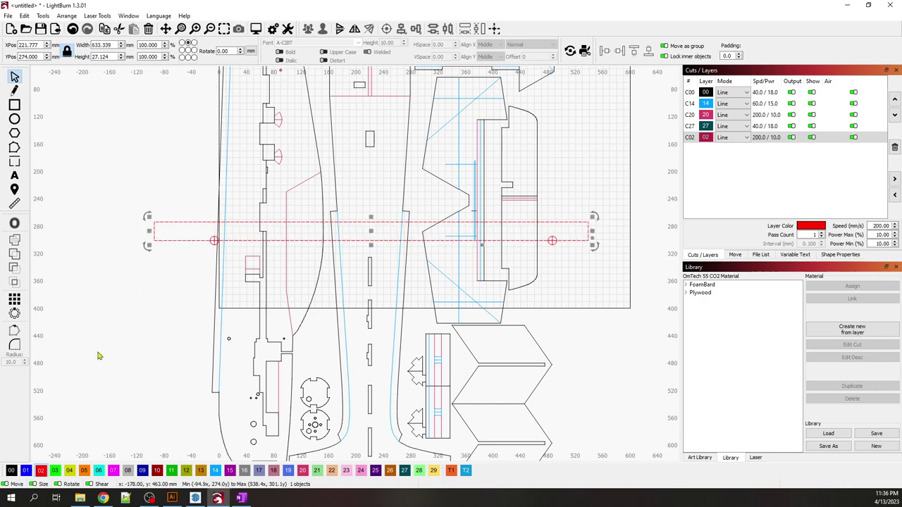
click(12, 470)
click(150, 323)
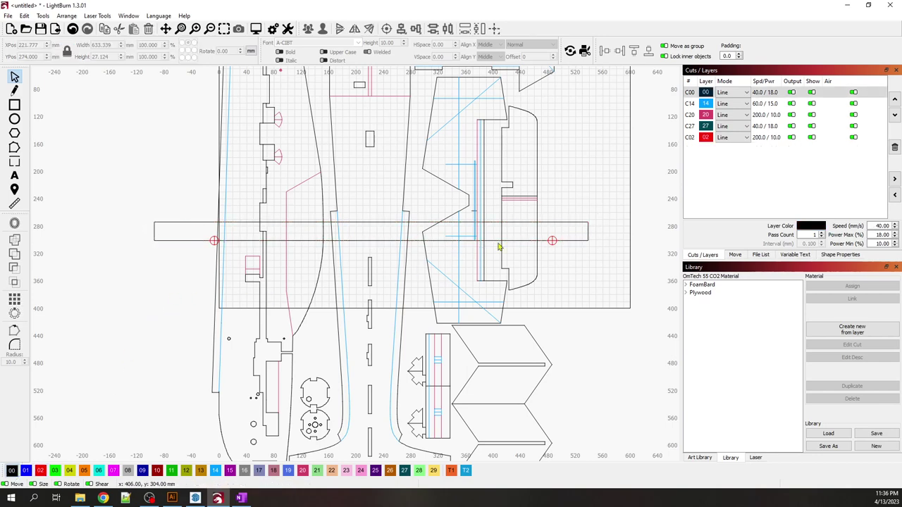
Step: Move the registration marks to a new hidden layer 25
click(552, 241)
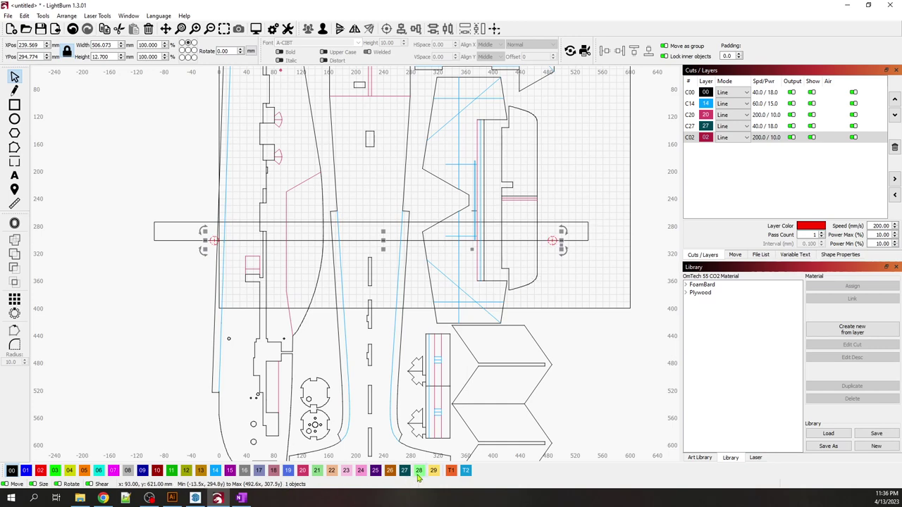
click(375, 473)
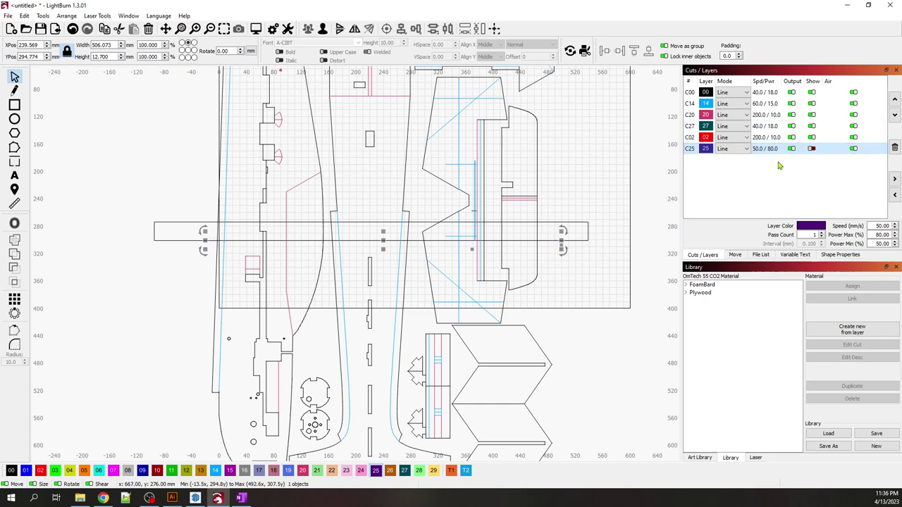
click(655, 215)
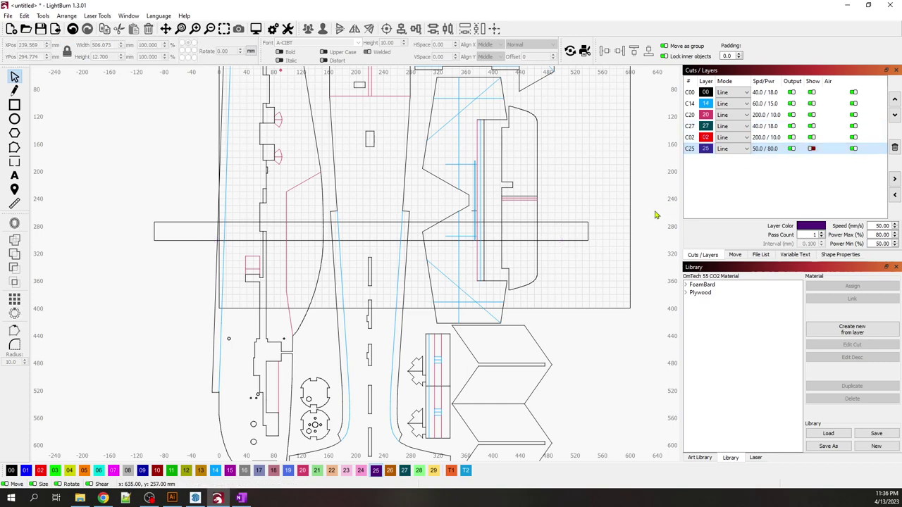
click(405, 222)
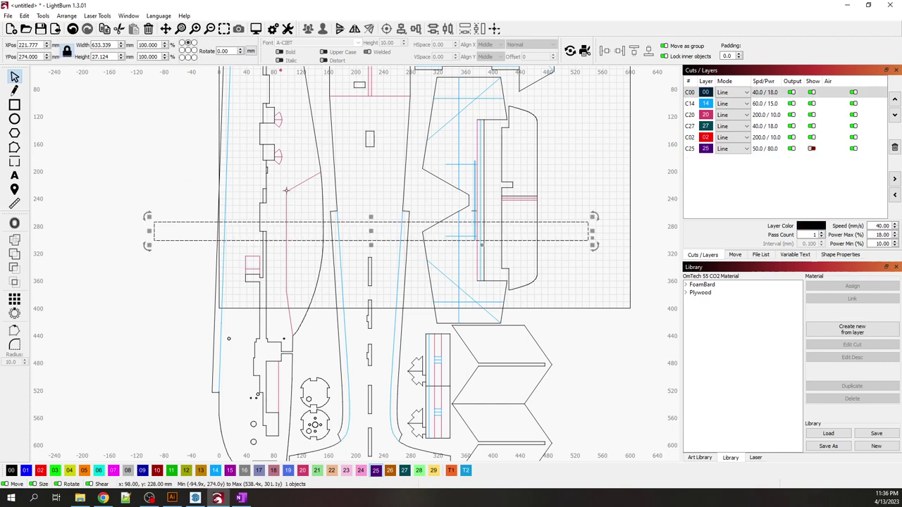
scroll(356, 219, down, 3)
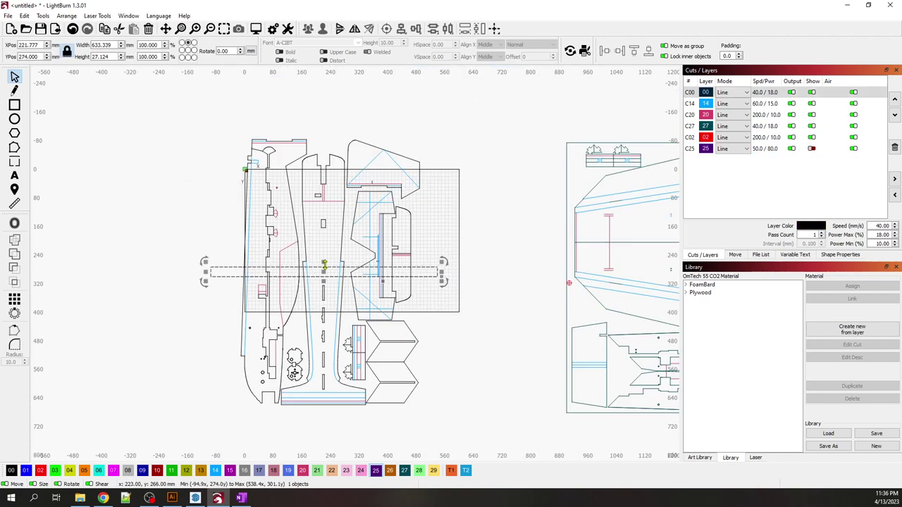
Step: Stretch the rectangle over the upper plans and cut all plan shapes along it
drag(324, 265, 324, 113)
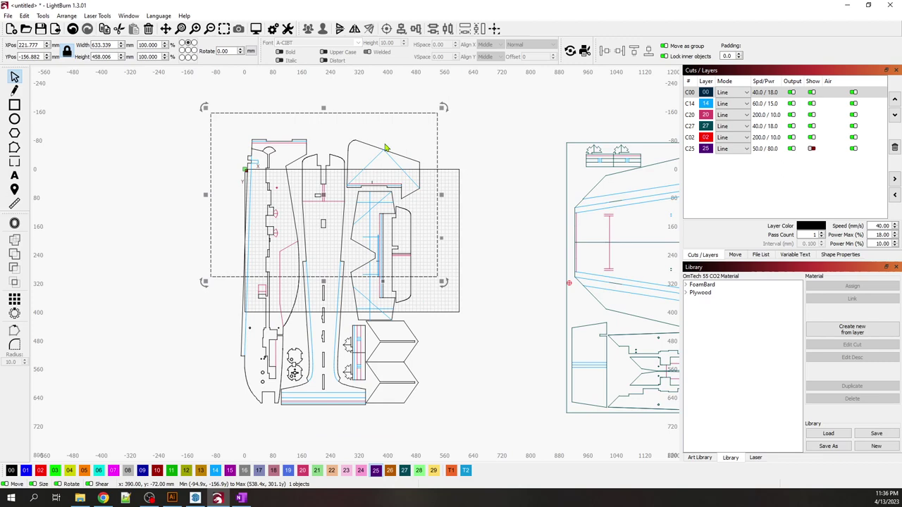
click(506, 209)
drag(487, 93, 150, 428)
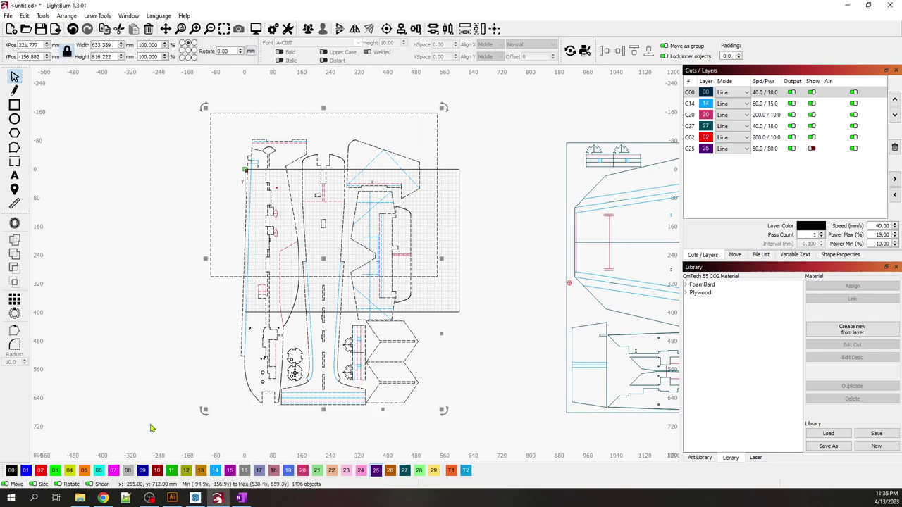
click(42, 17)
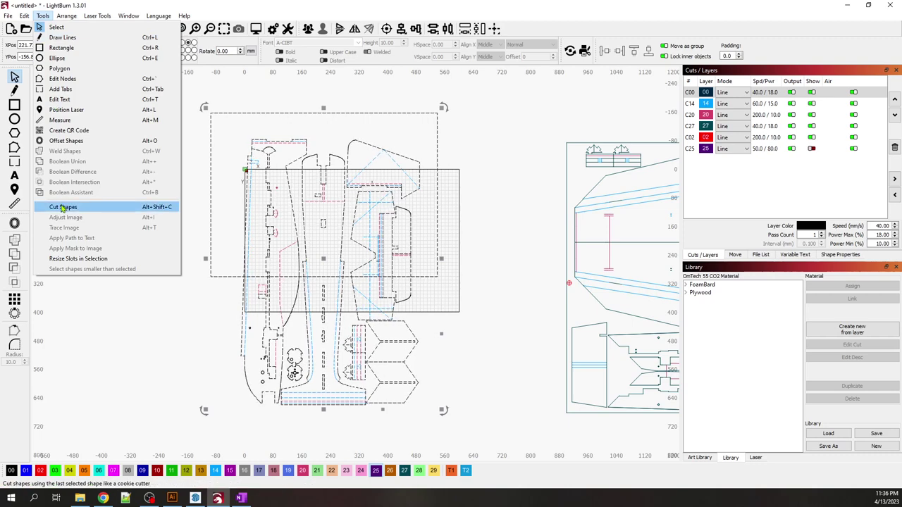
click(64, 206)
Step: Show layer C25's registration marks again and select the upper cut section
click(305, 317)
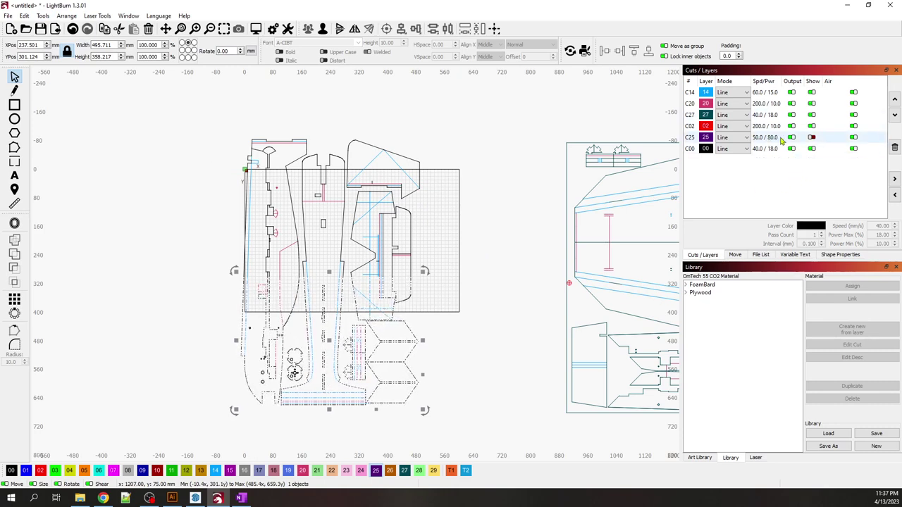
click(812, 138)
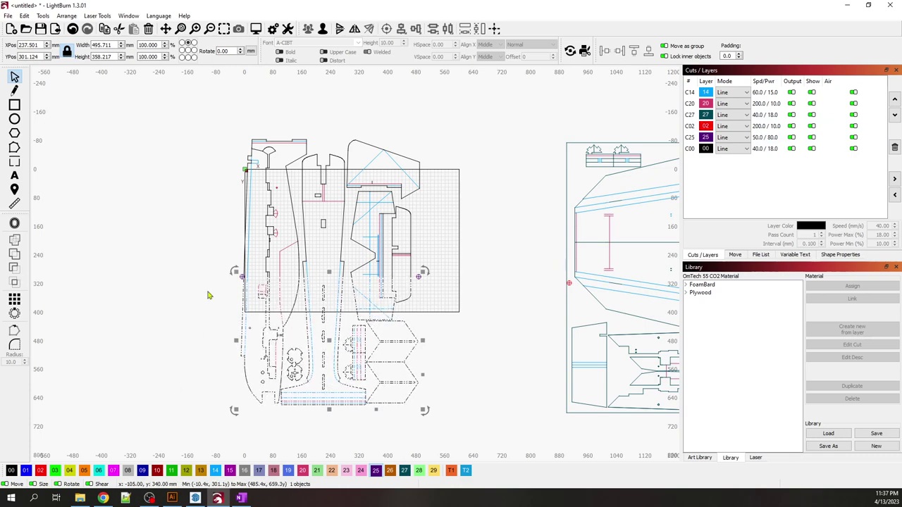
scroll(207, 294, up, 2)
click(185, 296)
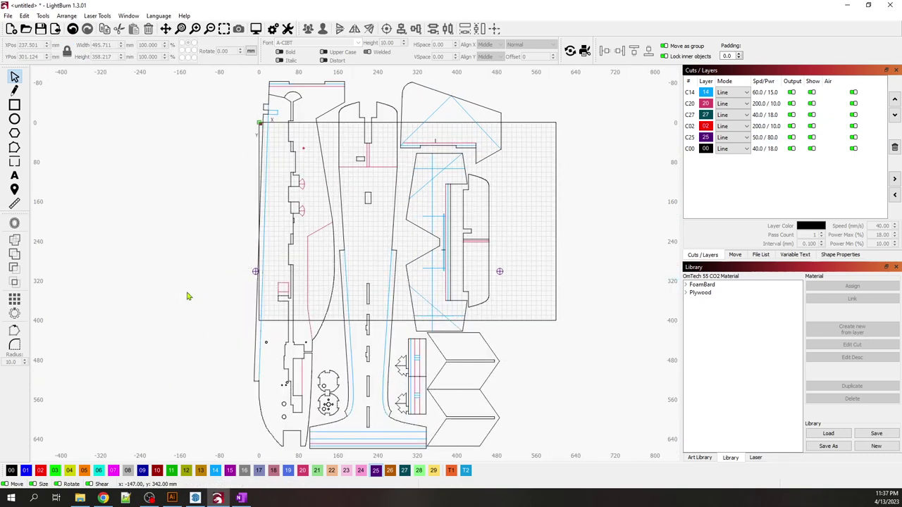
click(252, 275)
Step: Move the registration mark circle to red layer 02
scroll(211, 307, up, 6)
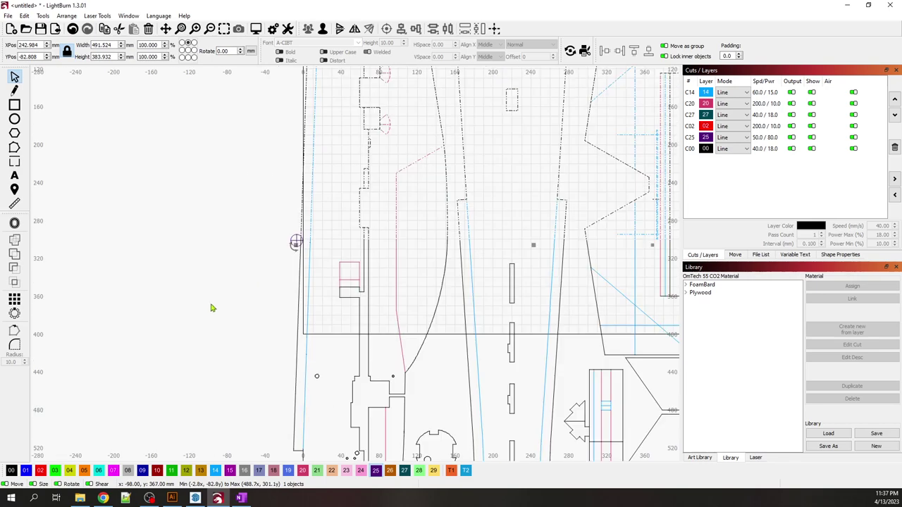
click(261, 281)
click(353, 188)
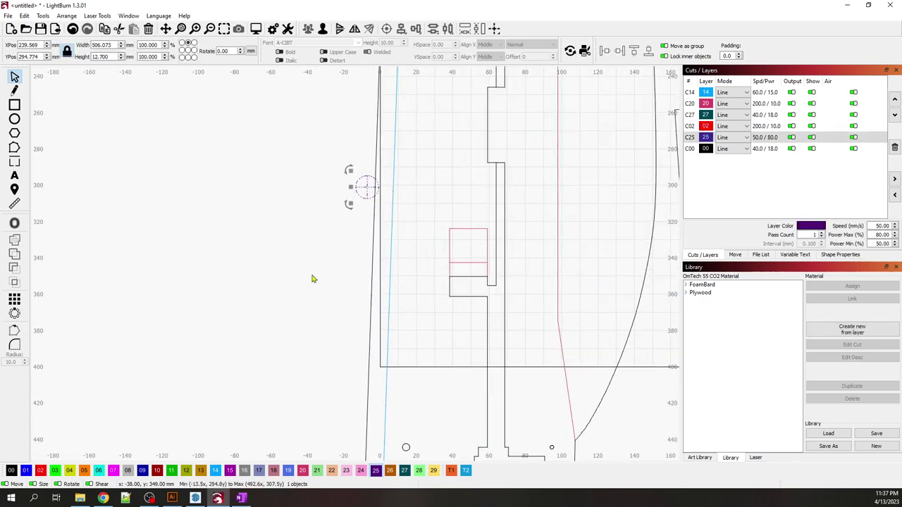
click(41, 471)
scroll(145, 253, down, 3)
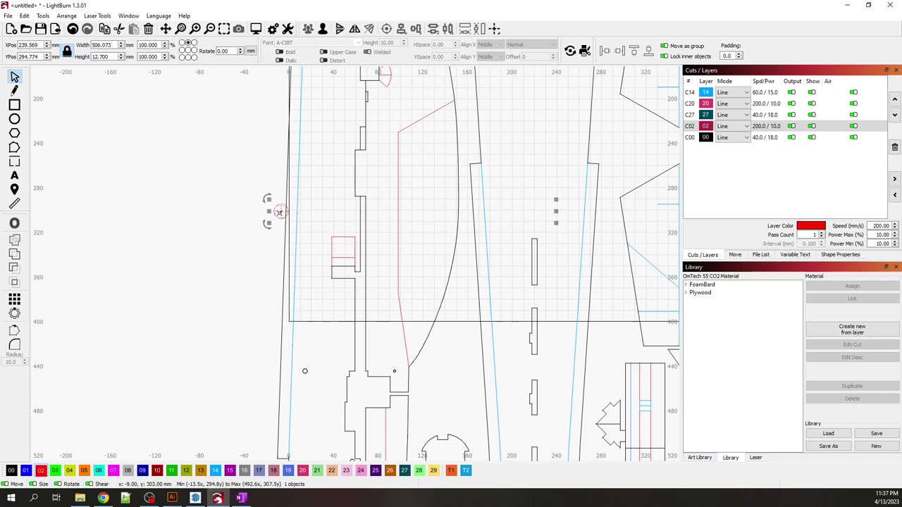
Step: Duplicate the registration mark and select the copy
right_click(280, 212)
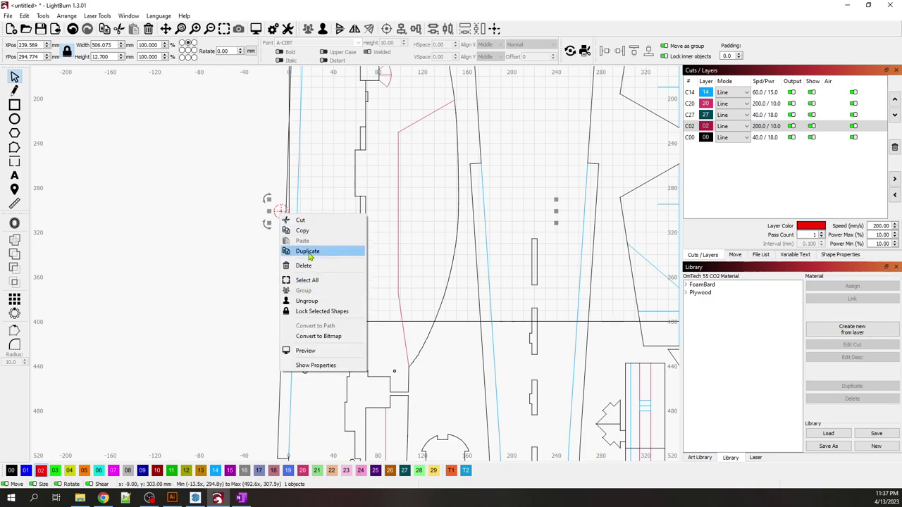
click(299, 250)
click(203, 274)
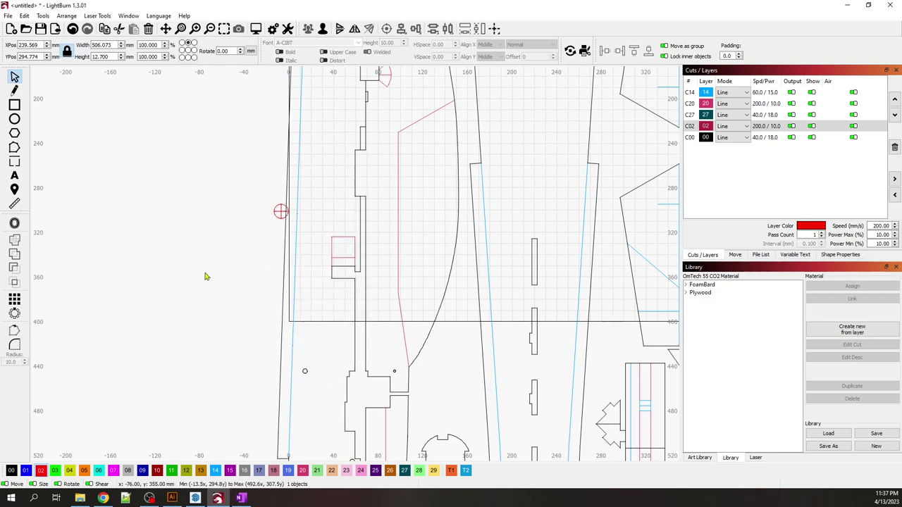
click(274, 216)
scroll(237, 220, down, 2)
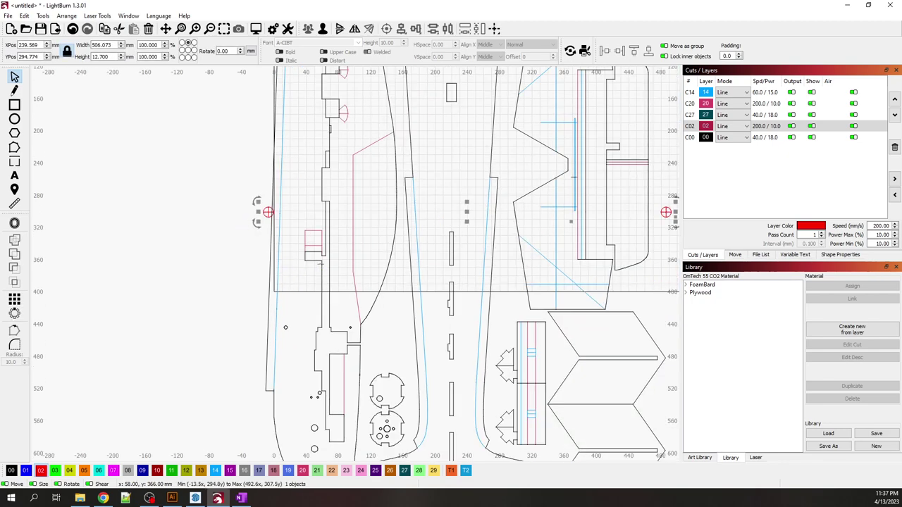
Step: Group the duplicate registration mark with the lower plan section and nudge it downward
shift+click(323, 262)
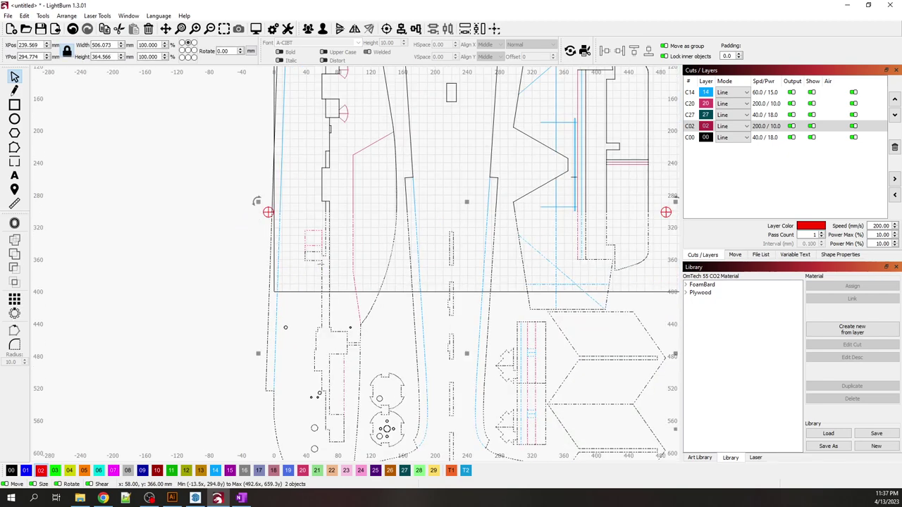
right_click(330, 256)
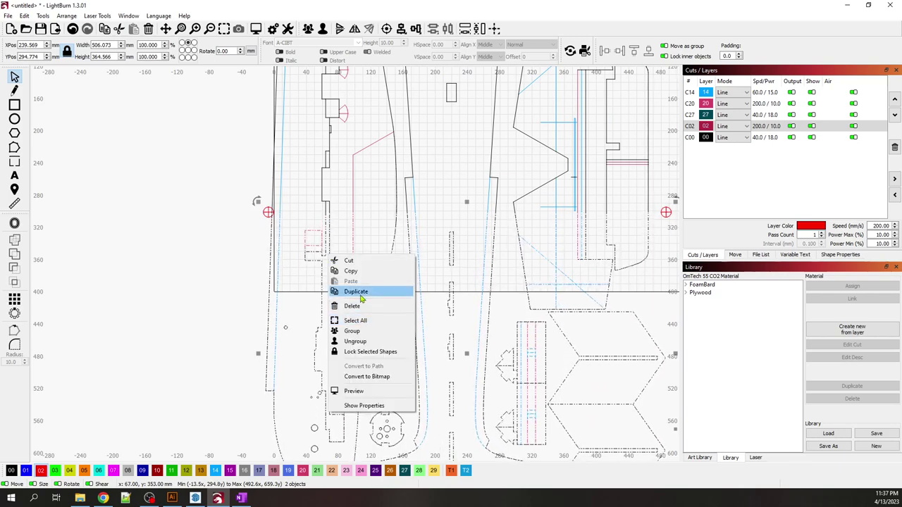
click(352, 330)
scroll(192, 255, down, 2)
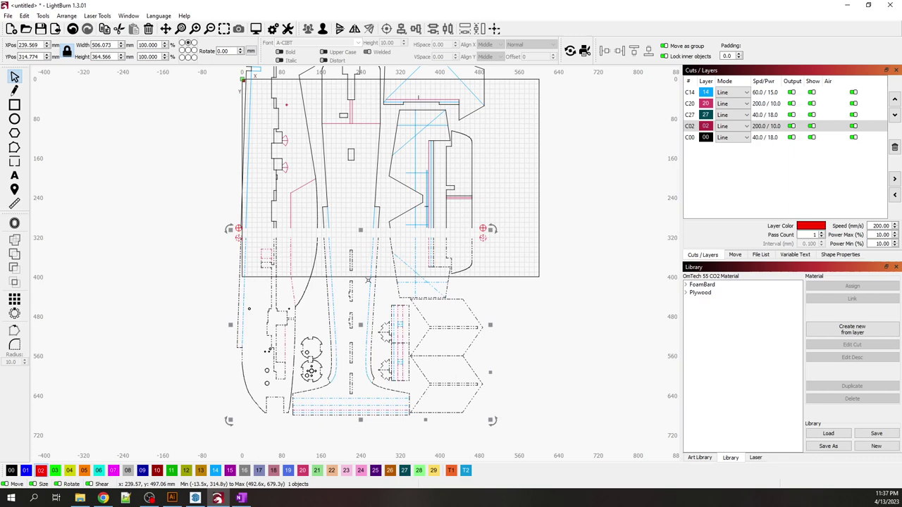
key(Down)
key(Down)
key(Down)
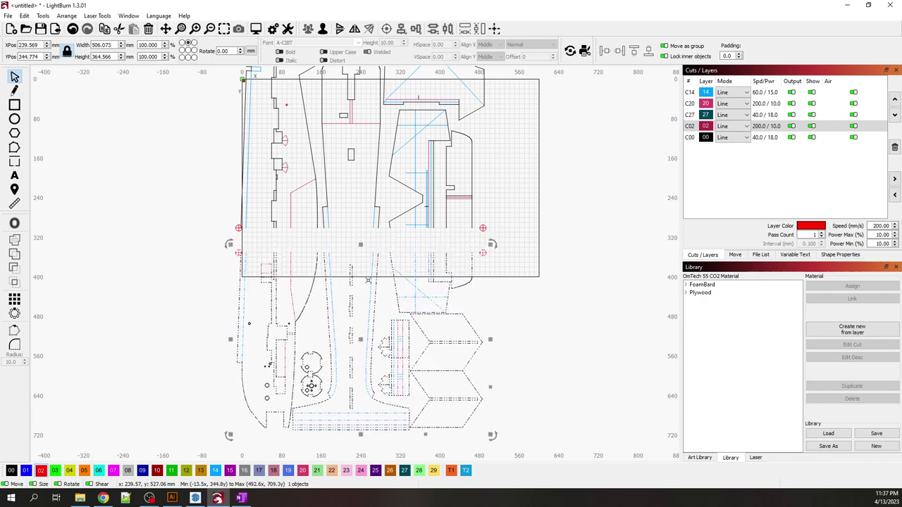
Step: Group the pieces of the top plan section into one object
click(569, 256)
scroll(517, 352, down, 2)
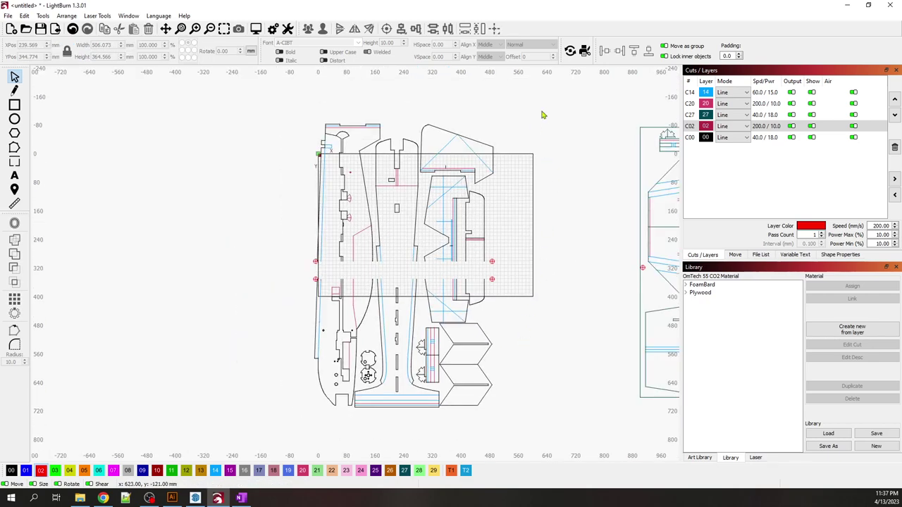
mouse_move(543, 115)
mouse_down()
mouse_move(429, 243)
mouse_move(296, 273)
mouse_up()
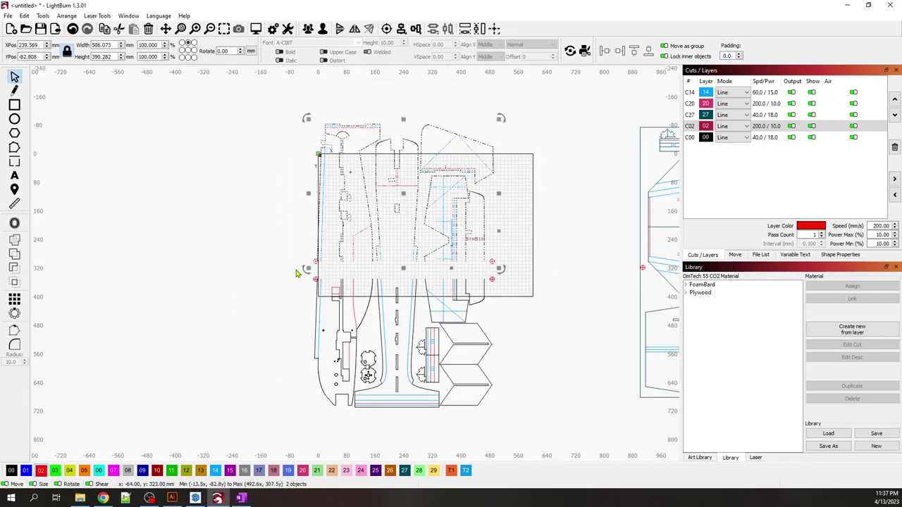
right_click(375, 192)
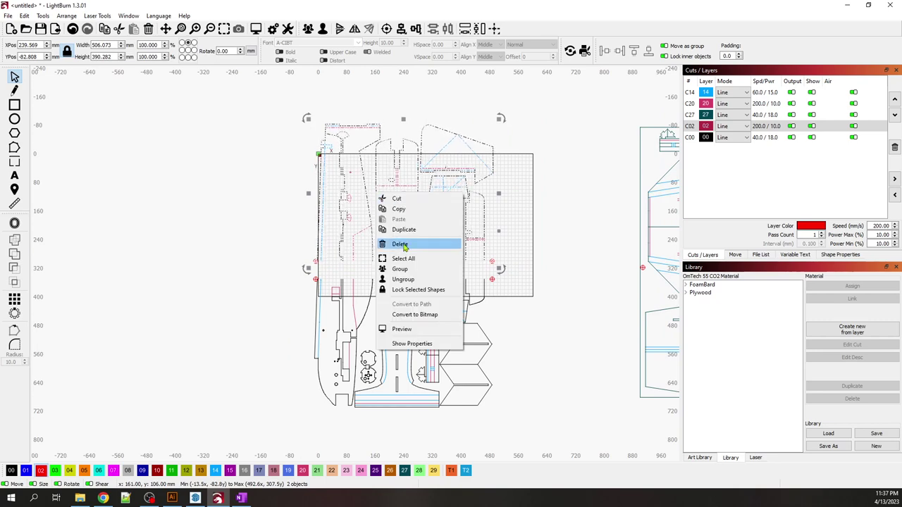
click(400, 269)
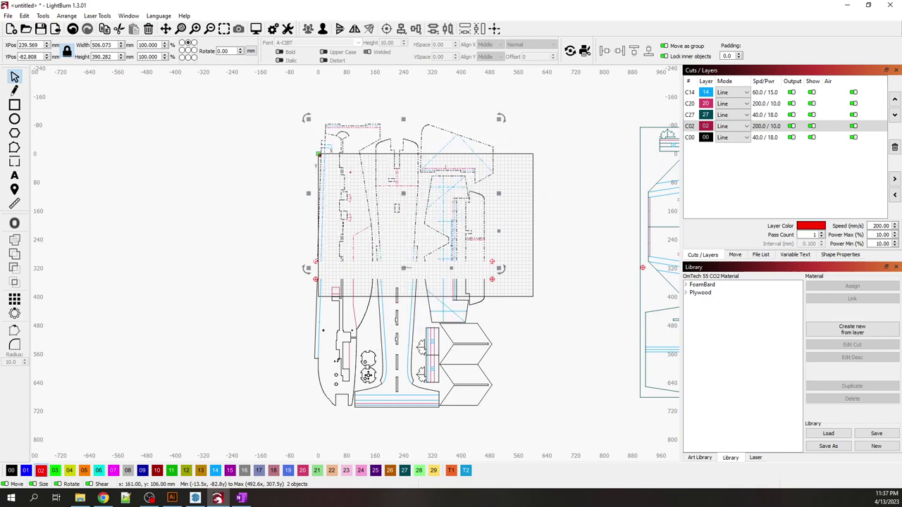
Step: Group the whole left plan sheet, upper and lower sections, into one object
click(576, 226)
mouse_move(553, 110)
mouse_down()
mouse_move(496, 286)
mouse_move(285, 438)
mouse_up()
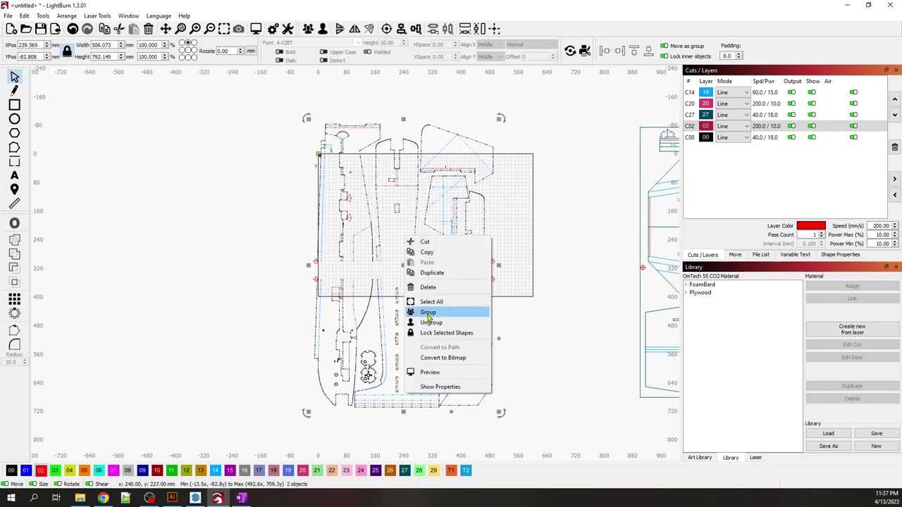
click(429, 314)
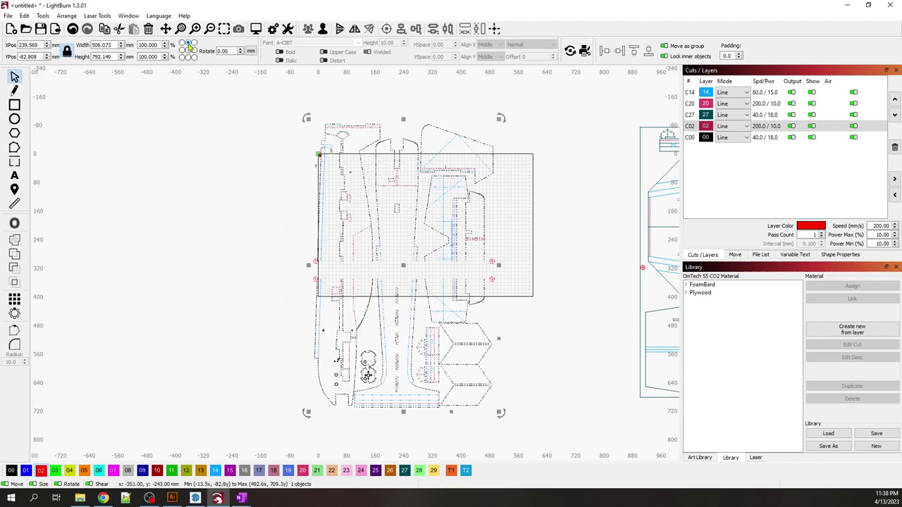
Step: Position the grouped plan sheet at X 300 mm, Y 5 mm
double_click(28, 56)
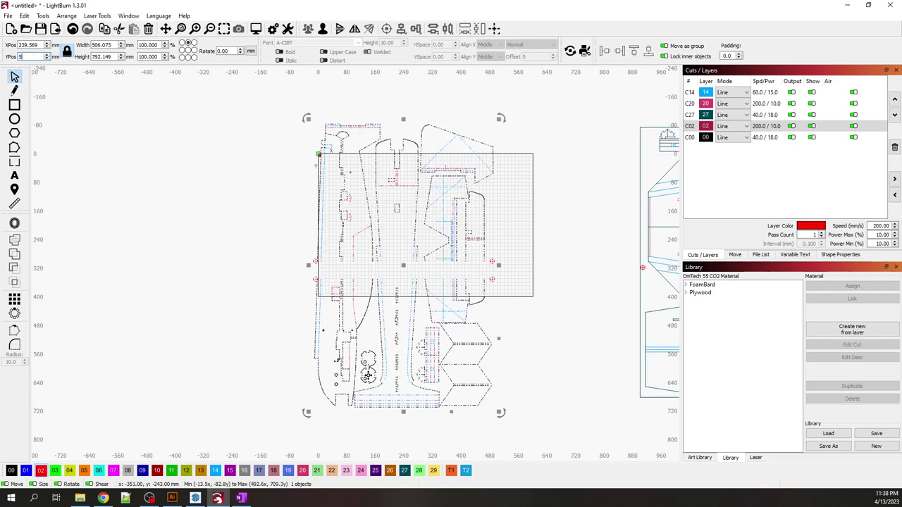
key(Return)
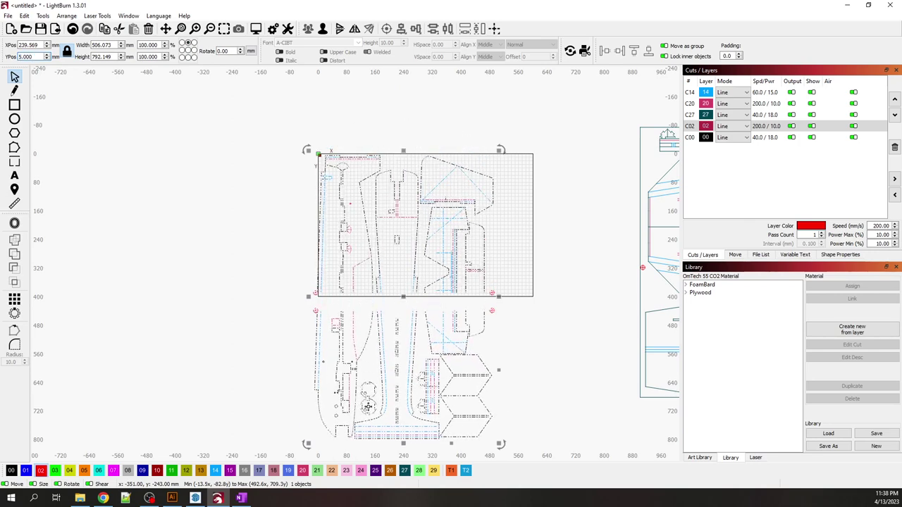
double_click(28, 44)
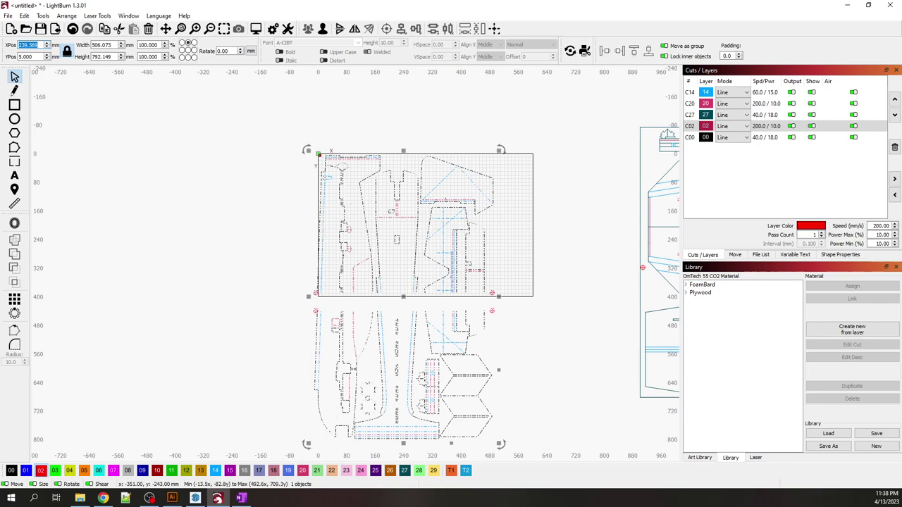
key(Return)
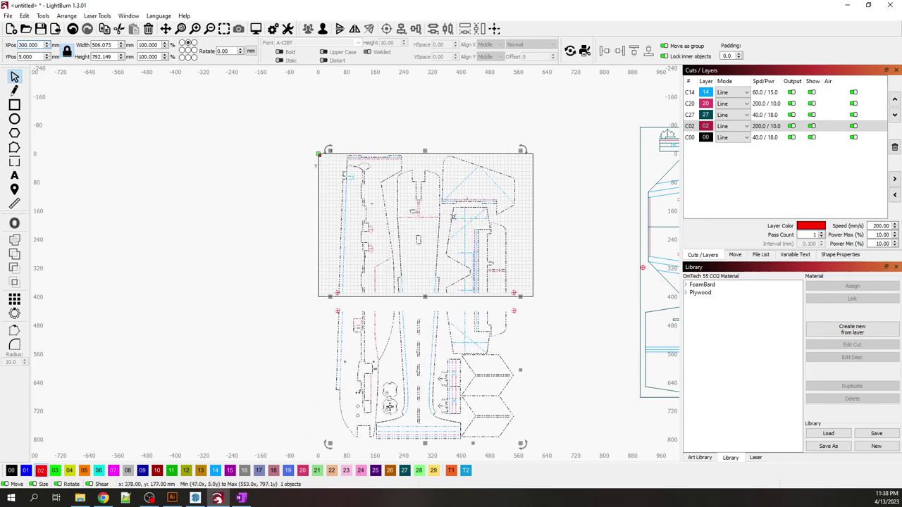
scroll(453, 217, up, 3)
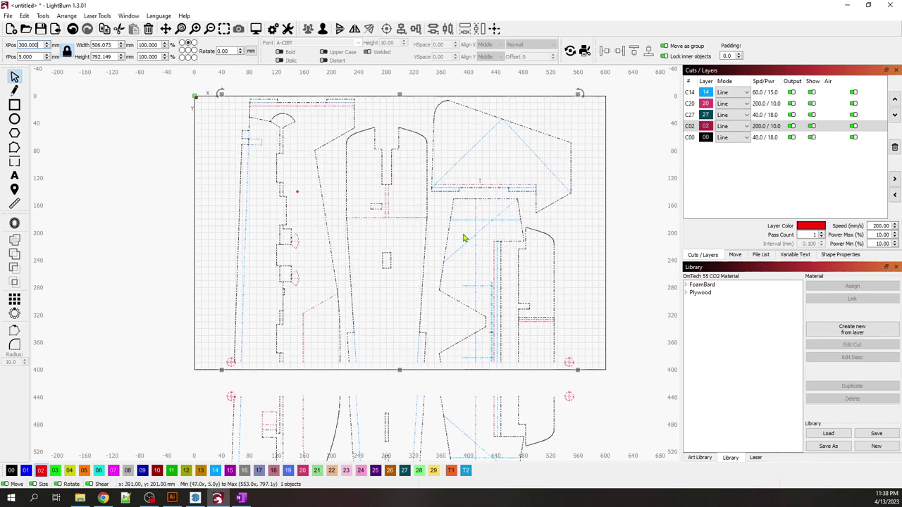
Step: Rotate the plan sheet 180° with two 90° counter-clockwise turns so its opposite end fills the bed
click(98, 220)
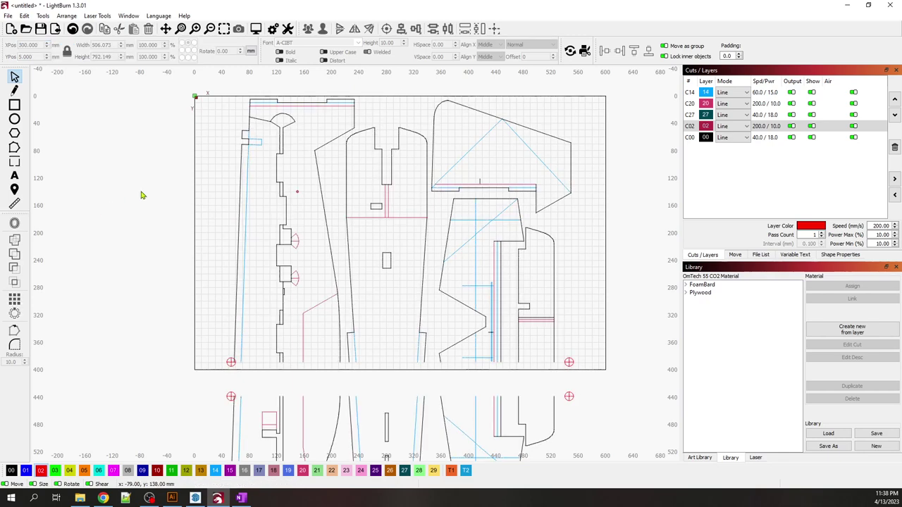
scroll(223, 162, down, 3)
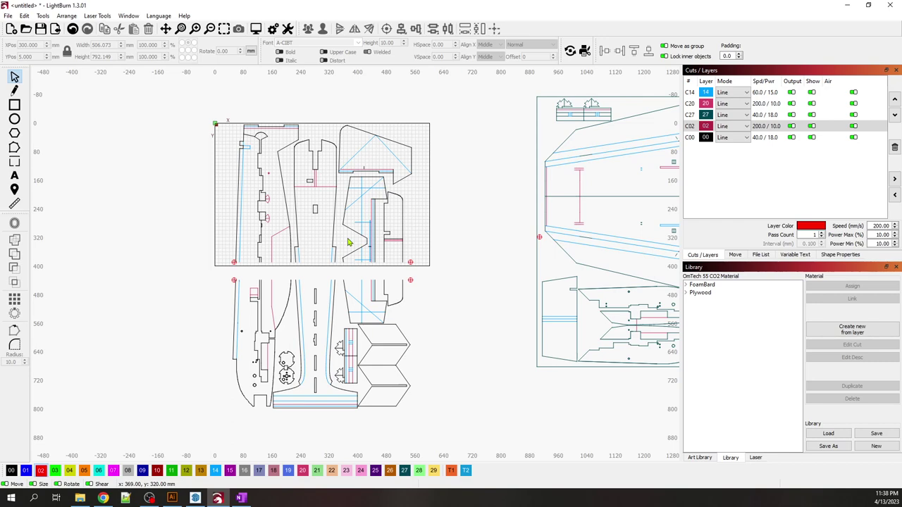
click(377, 180)
key(ctrl+comma)
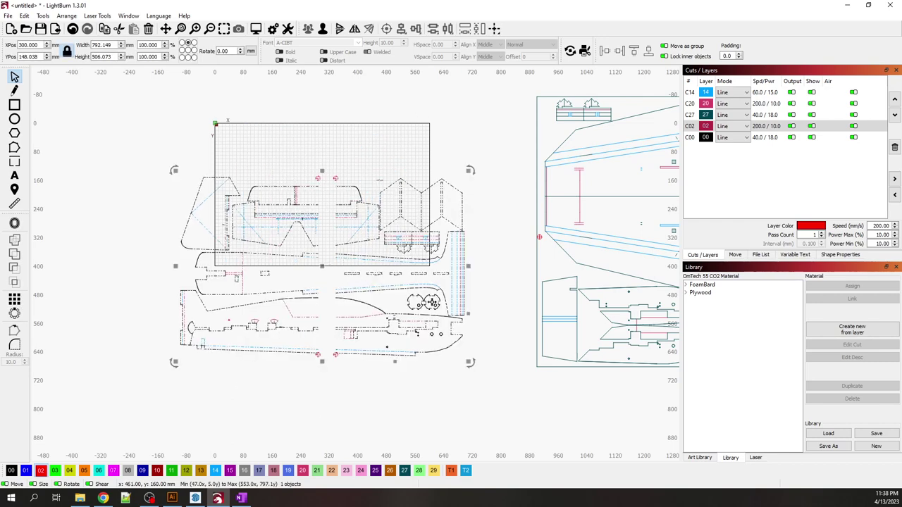
key(ctrl+comma)
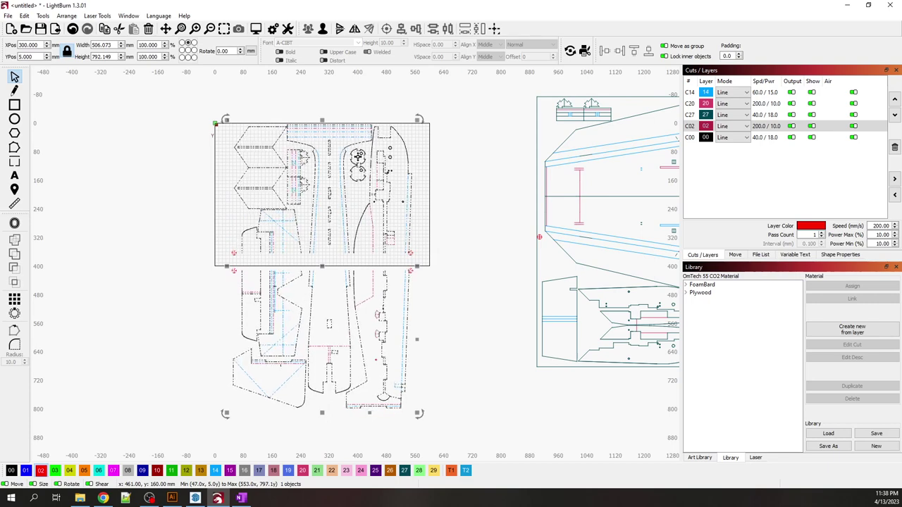
click(456, 164)
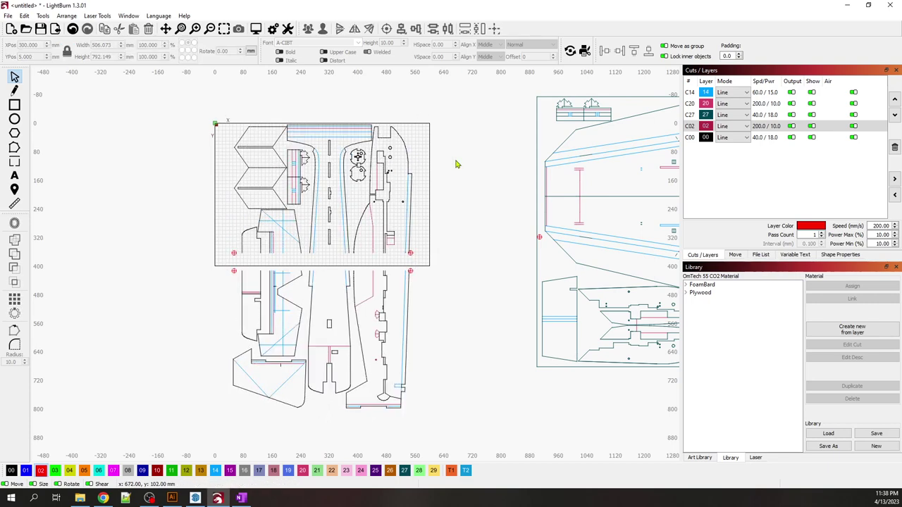
scroll(335, 221, up, 3)
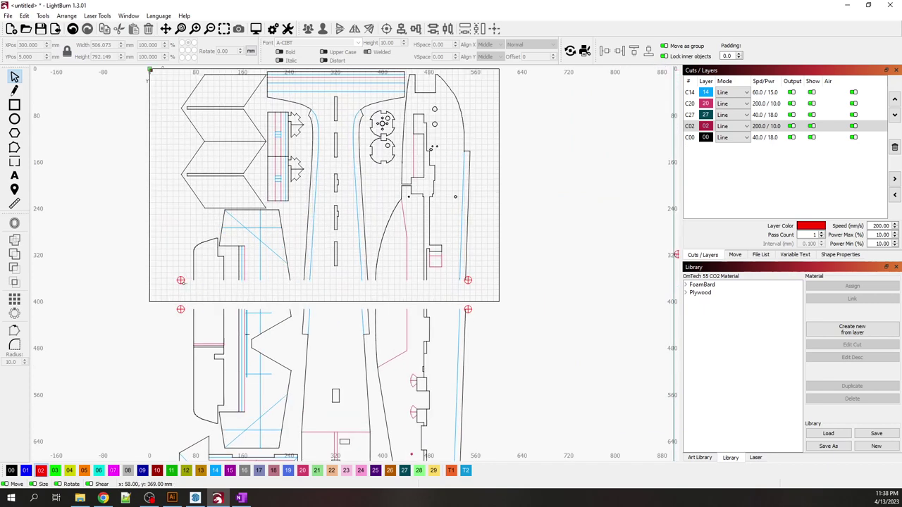
Step: Open the Print and Cut wizard, move it off the plans, then close it
click(585, 51)
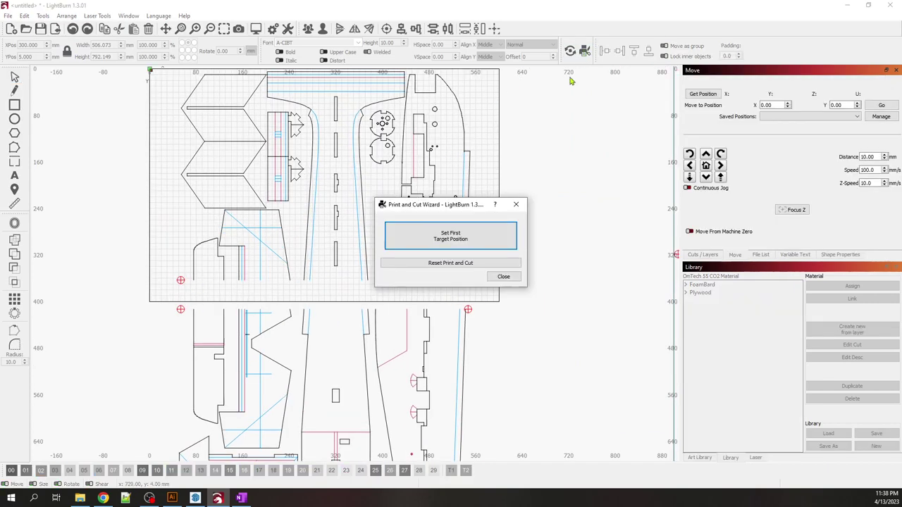
click(445, 238)
drag(422, 210, 485, 112)
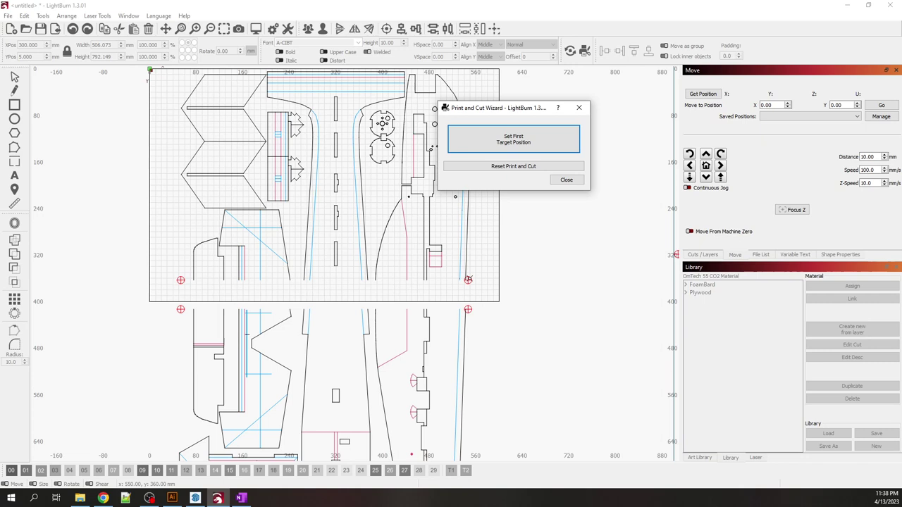
click(576, 182)
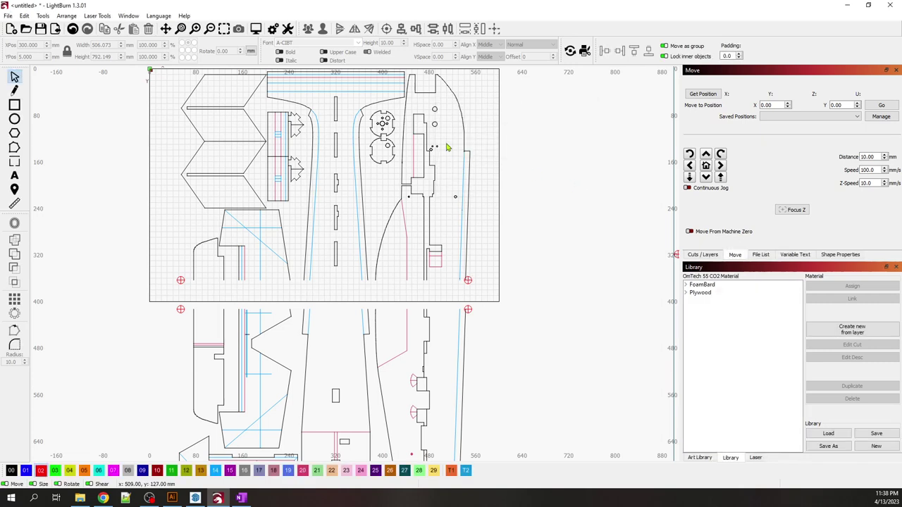
click(337, 121)
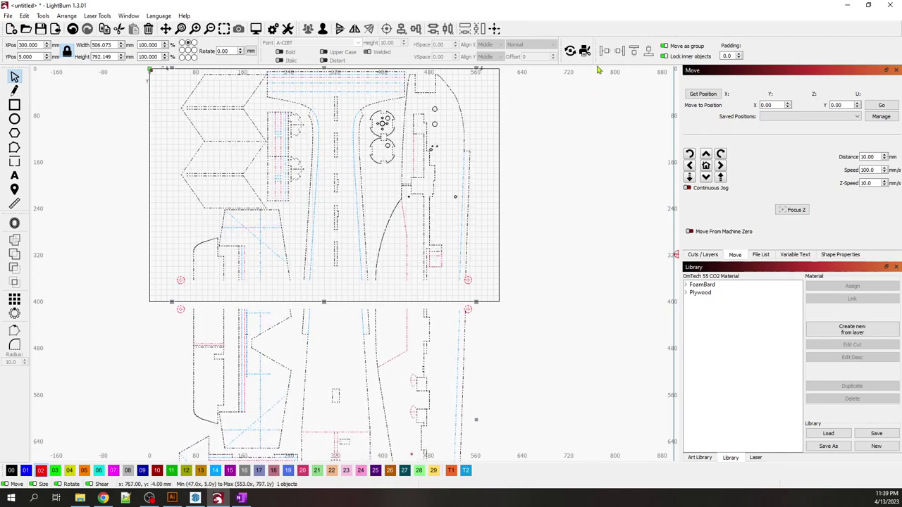
click(600, 190)
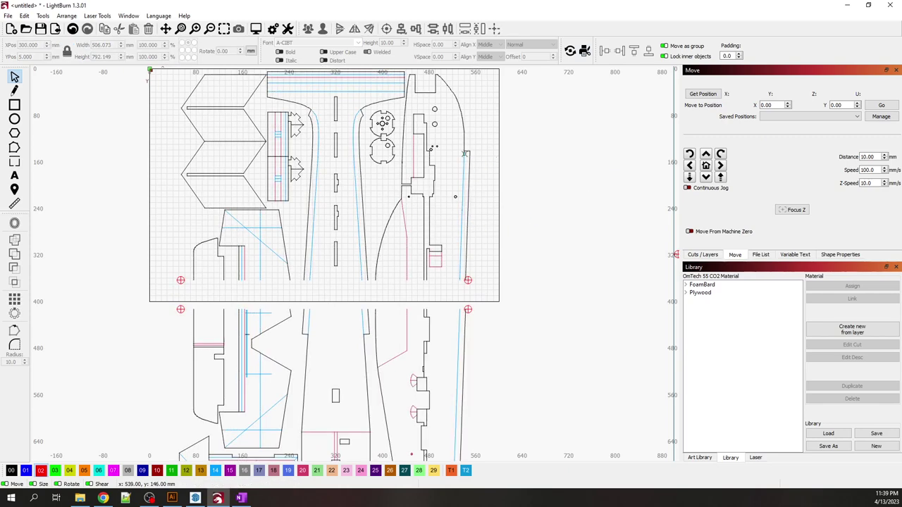
click(465, 150)
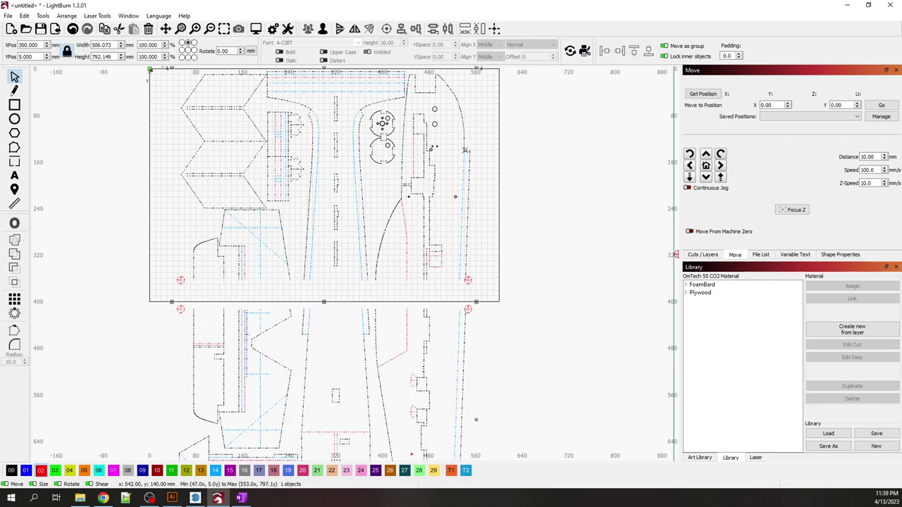
Step: Ungroup the right-hand wing plan sheet
scroll(209, 220, down, 1)
scroll(210, 220, down, 4)
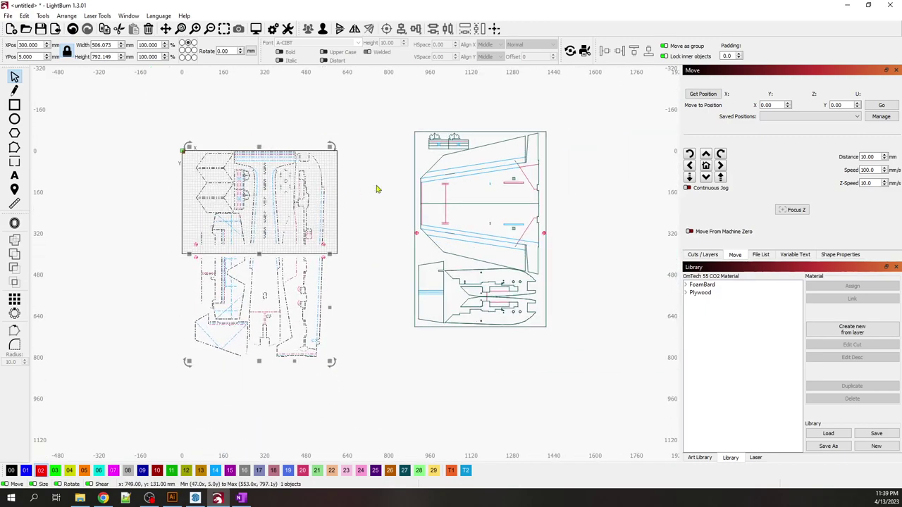
click(442, 200)
scroll(551, 172, up, 3)
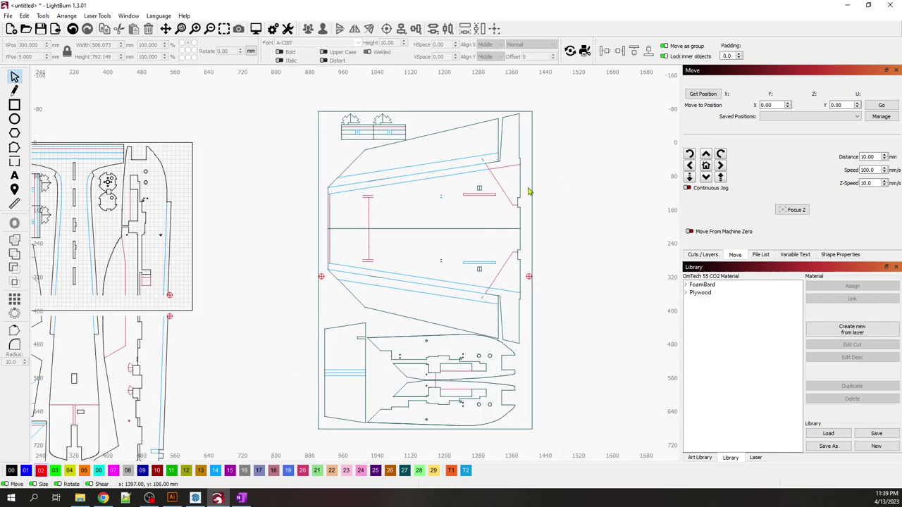
click(533, 185)
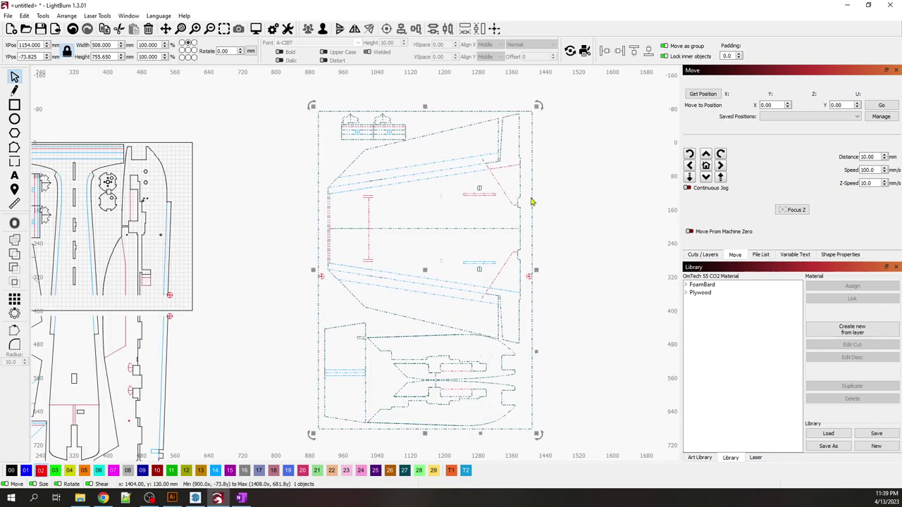
right_click(533, 198)
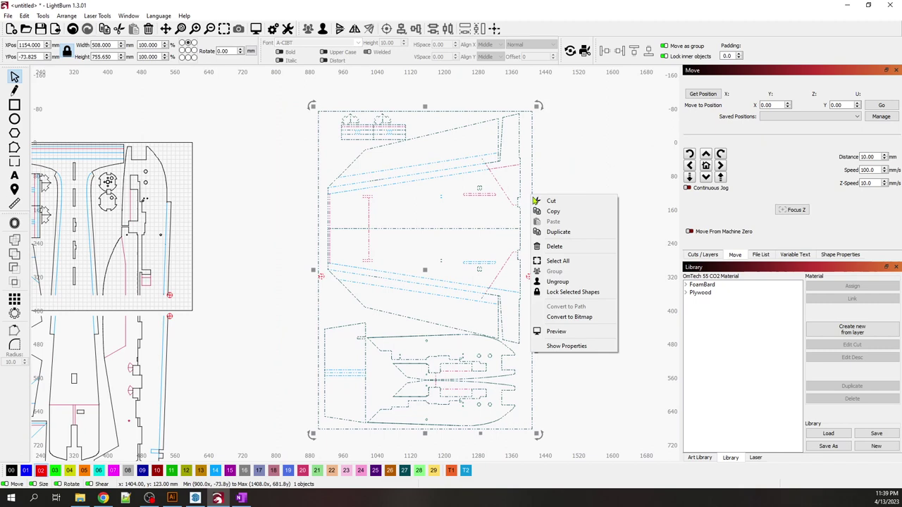
click(565, 284)
click(565, 286)
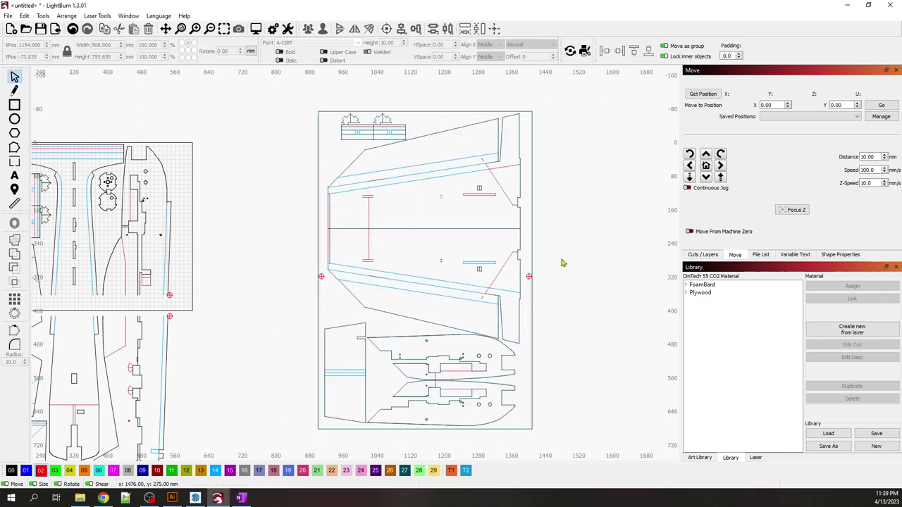
Step: Ungroup the wing design two more times to break up its nested groups
click(529, 276)
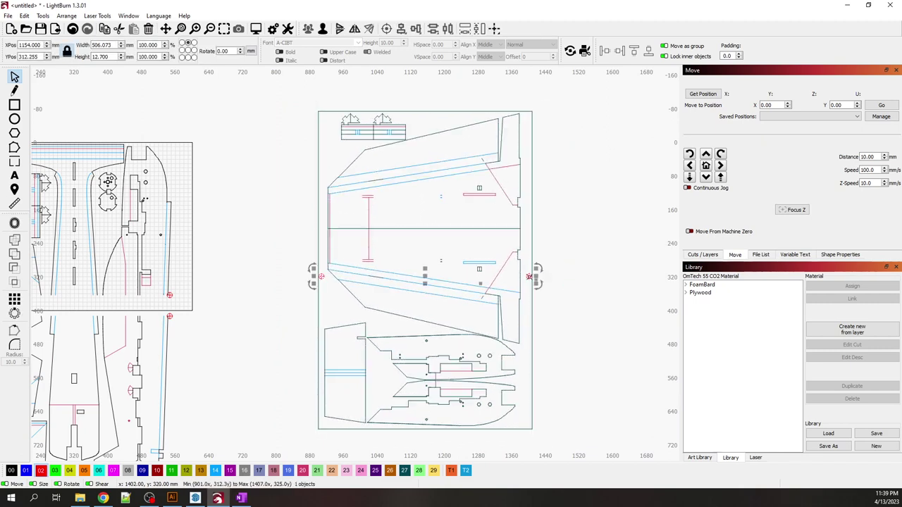
click(532, 212)
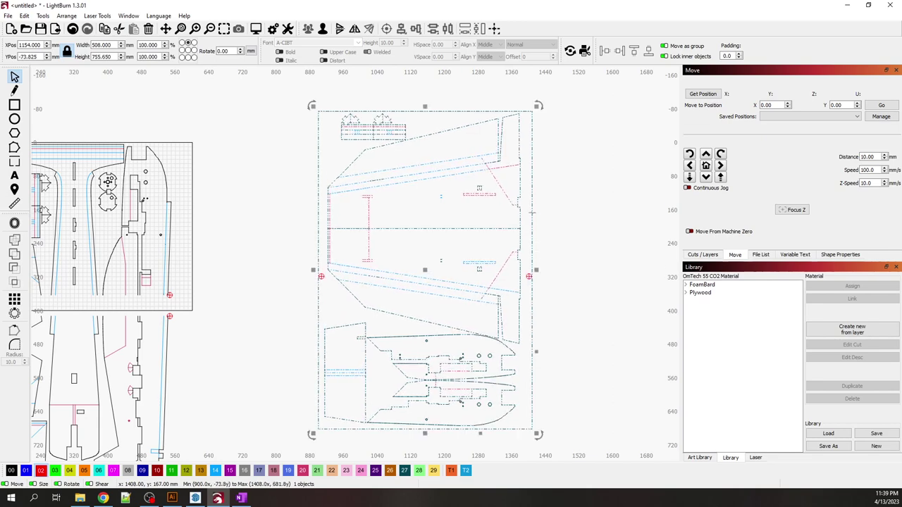
right_click(535, 216)
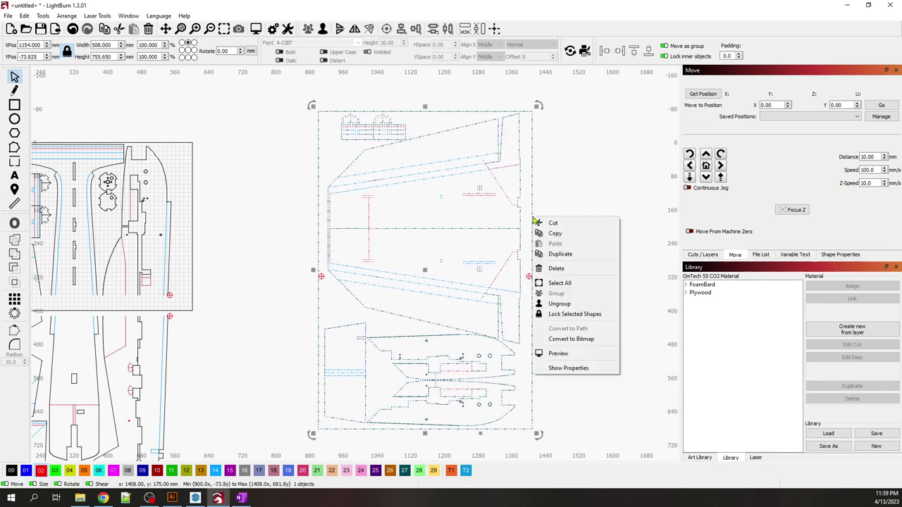
click(565, 304)
click(544, 224)
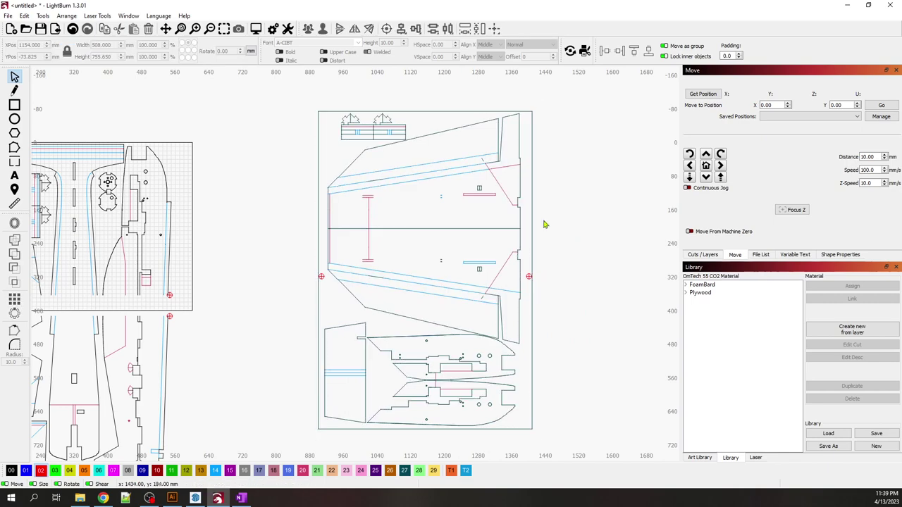
click(532, 210)
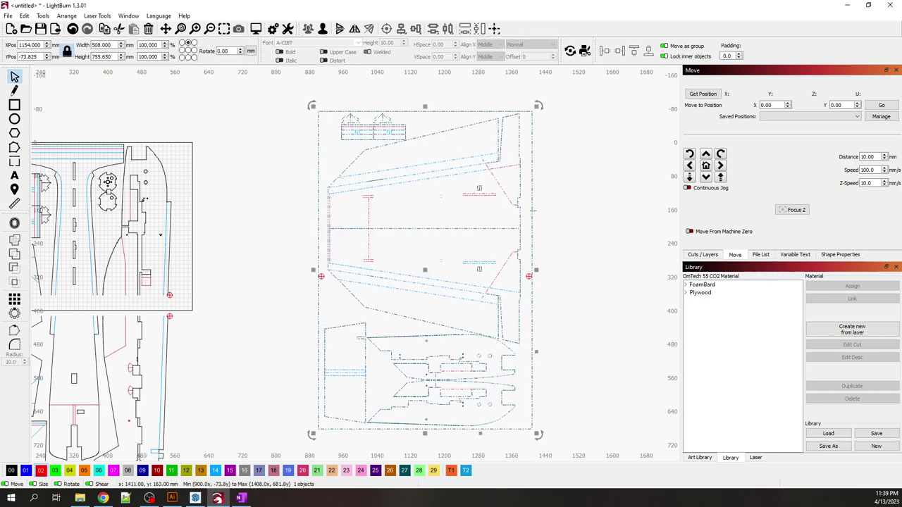
right_click(534, 213)
click(564, 299)
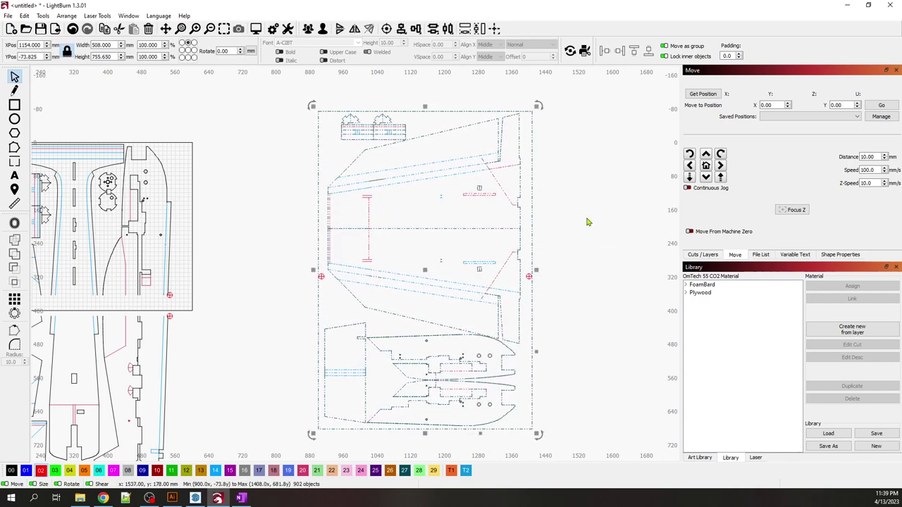
click(574, 221)
Step: Delete the right, top, left and bottom border lines of the wing sheet
click(532, 211)
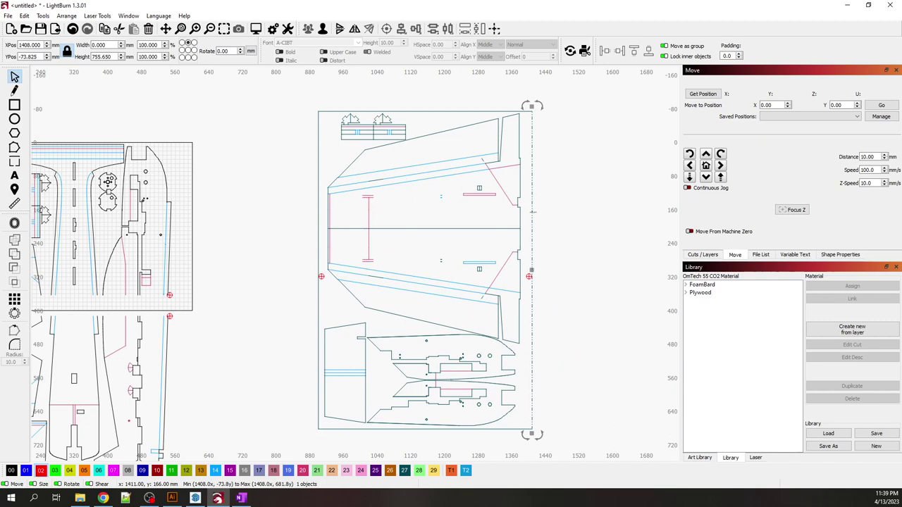
key(Escape)
click(476, 111)
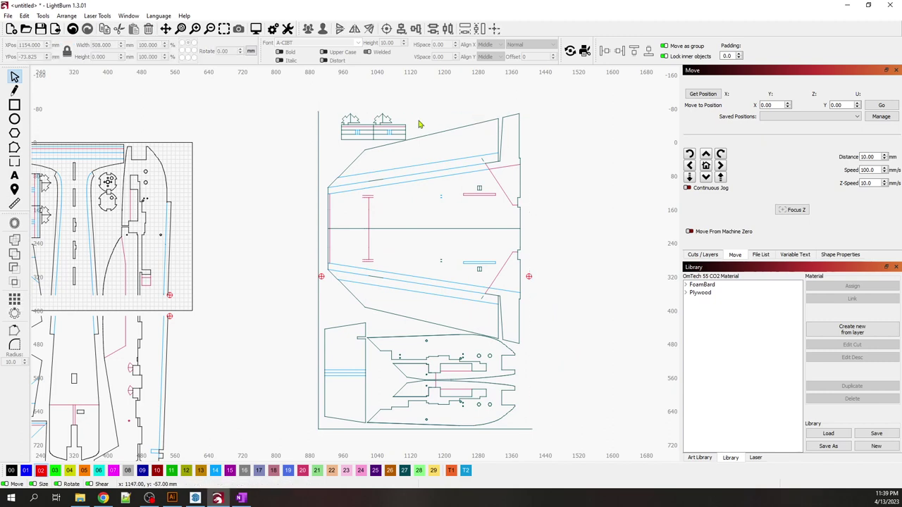
key(Delete)
click(317, 160)
key(Delete)
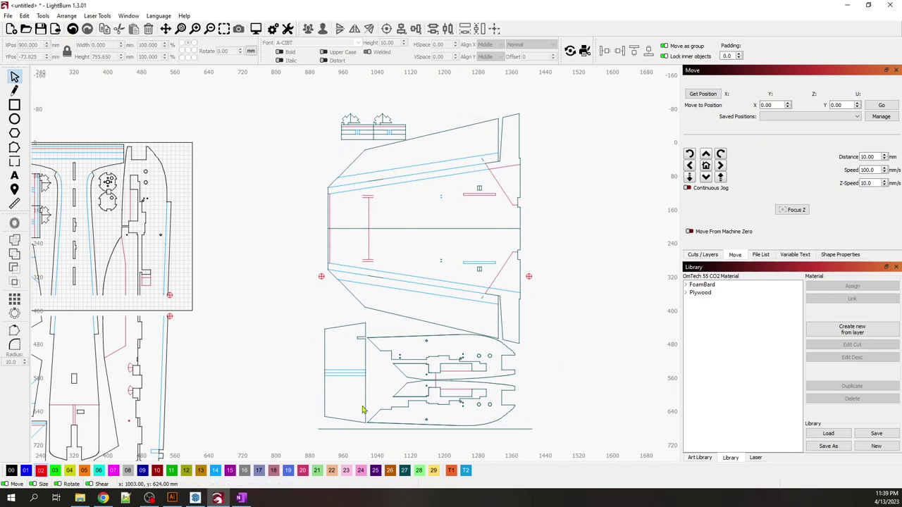
click(355, 428)
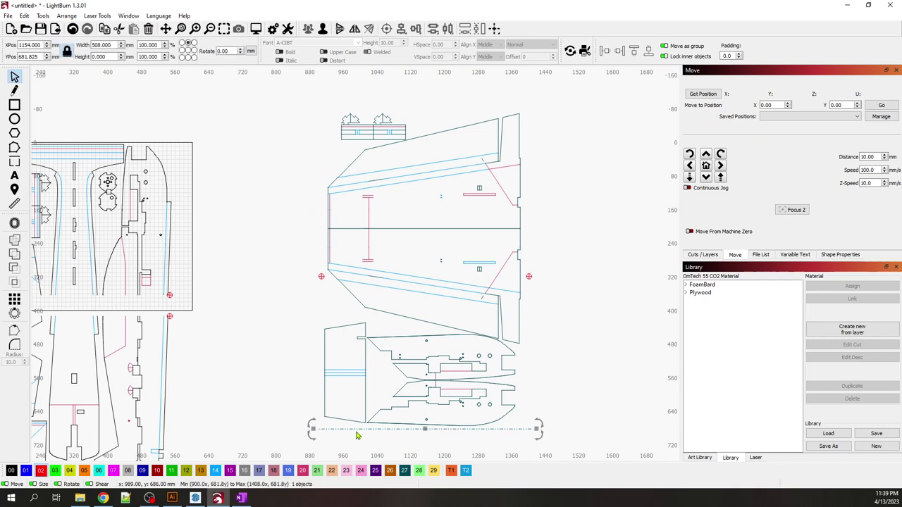
key(Delete)
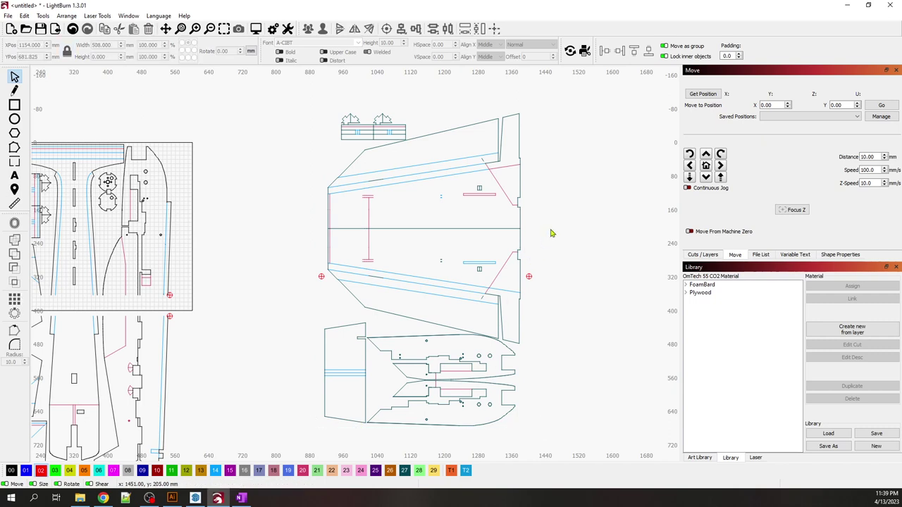
Step: Draw a rectangle spanning both registration marks and extend its top above the upper wing parts
click(14, 105)
scroll(349, 243, up, 5)
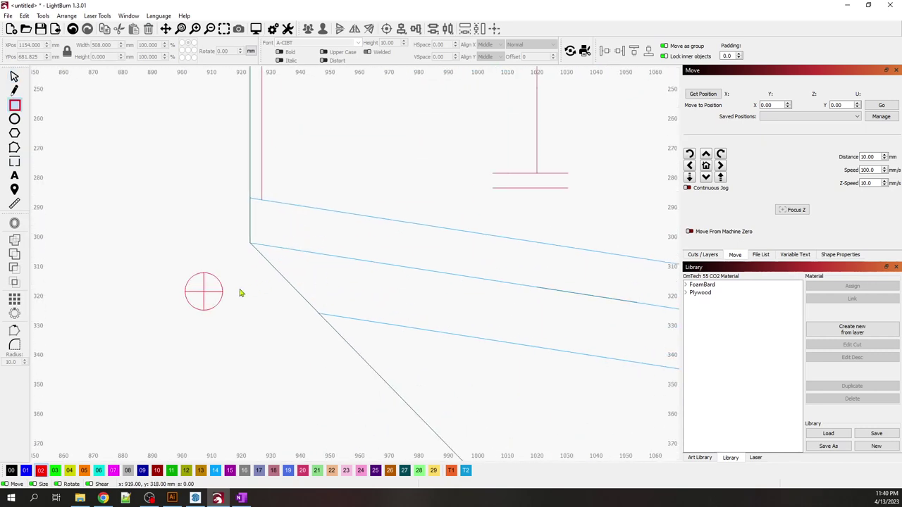
drag(203, 291, 510, 115)
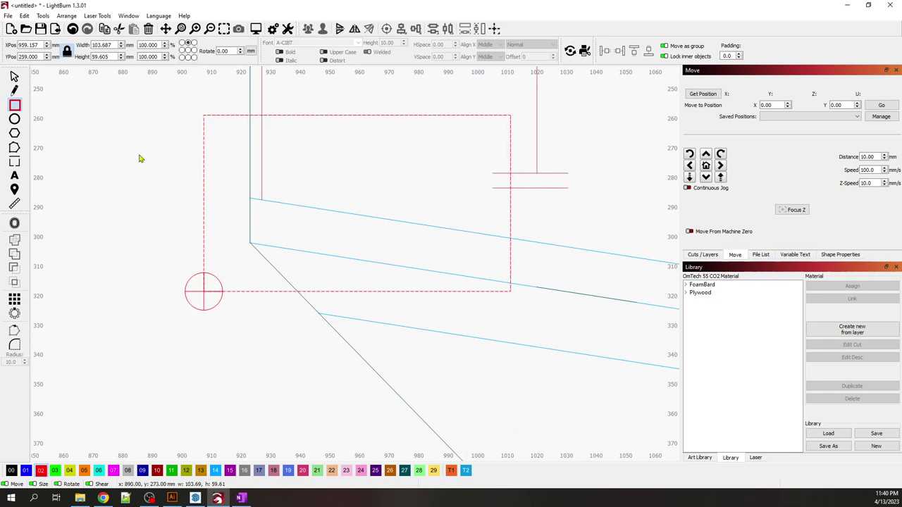
click(14, 76)
scroll(197, 211, down, 3)
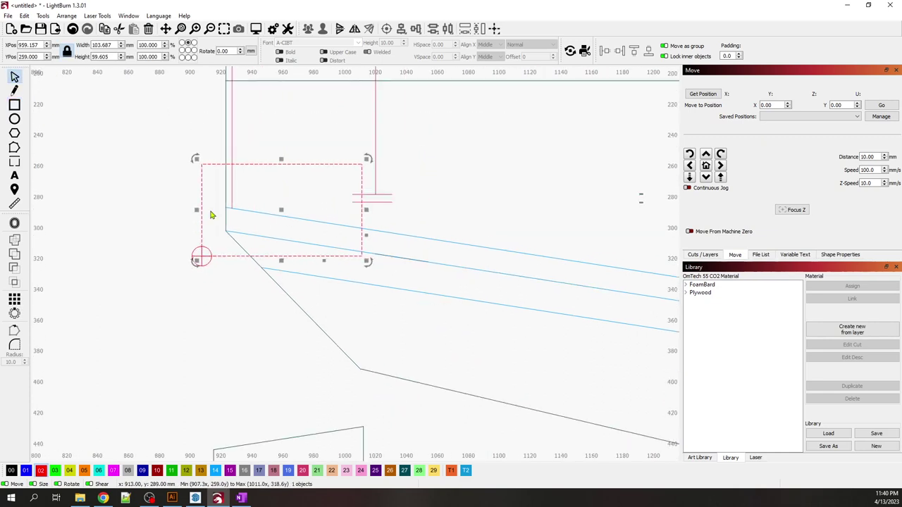
drag(197, 210, 94, 212)
scroll(282, 212, down, 4)
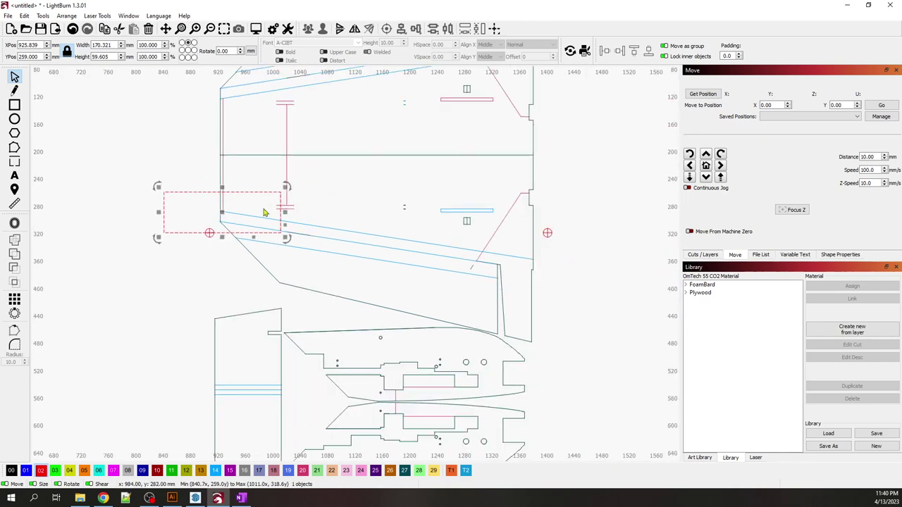
drag(286, 214, 617, 212)
scroll(446, 317, down, 2)
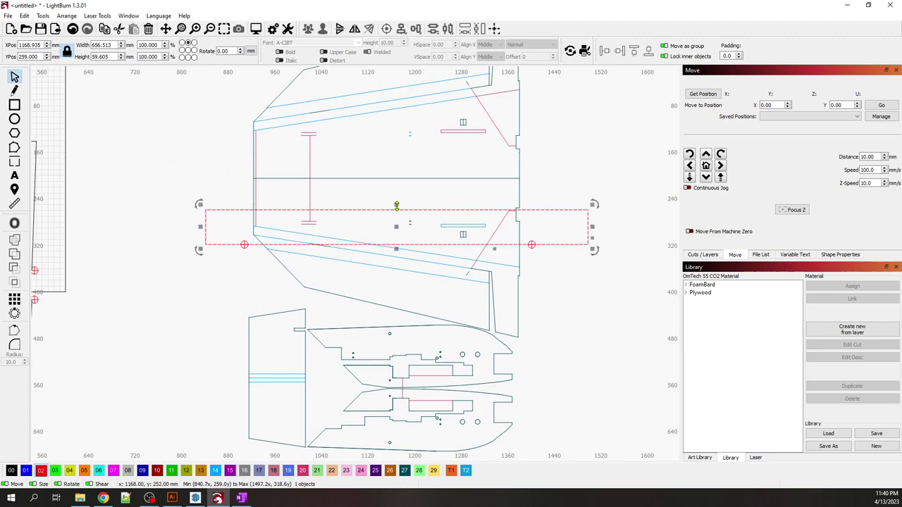
drag(396, 205, 396, 129)
scroll(374, 250, down, 2)
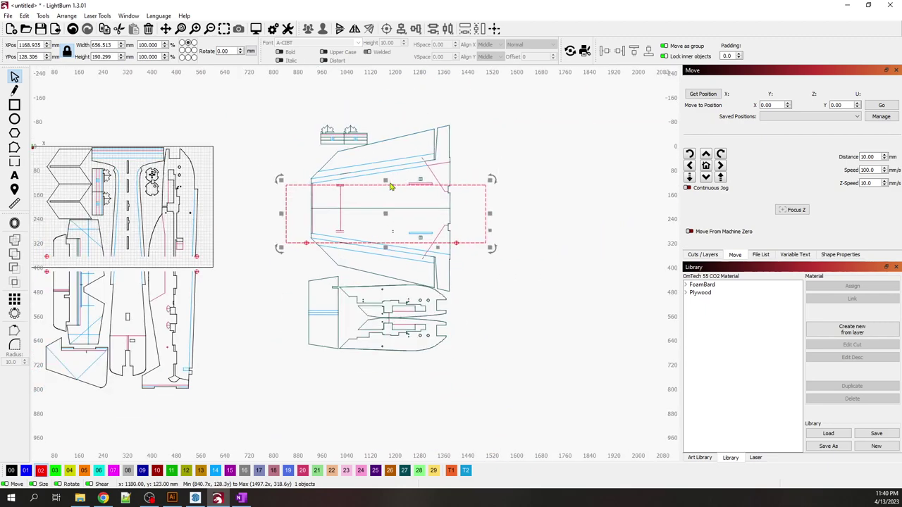
drag(385, 181, 387, 91)
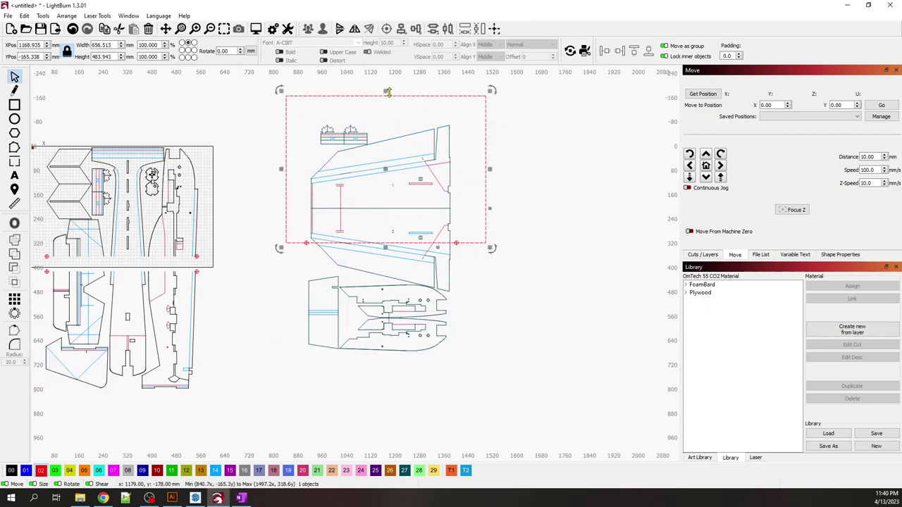
Step: Put the rectangle on black layer 00, then select the registration mark pair
click(502, 245)
scroll(323, 256, up, 3)
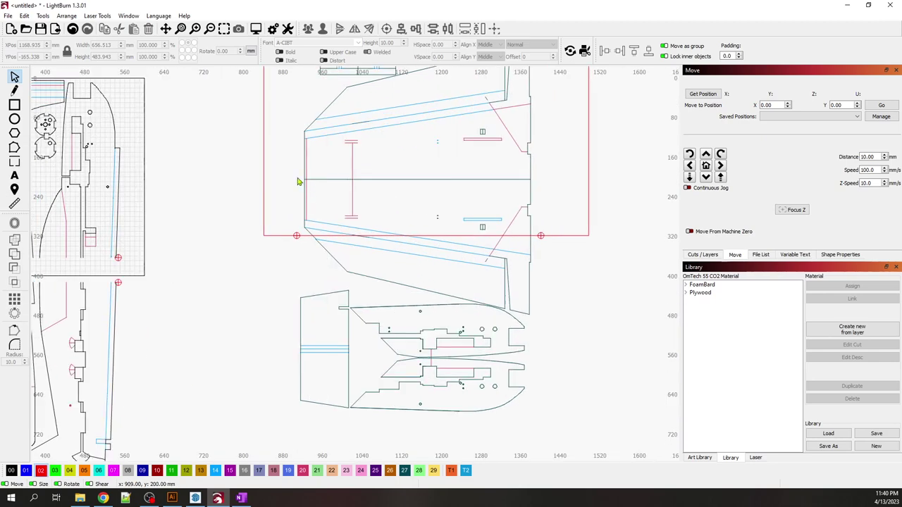
click(264, 177)
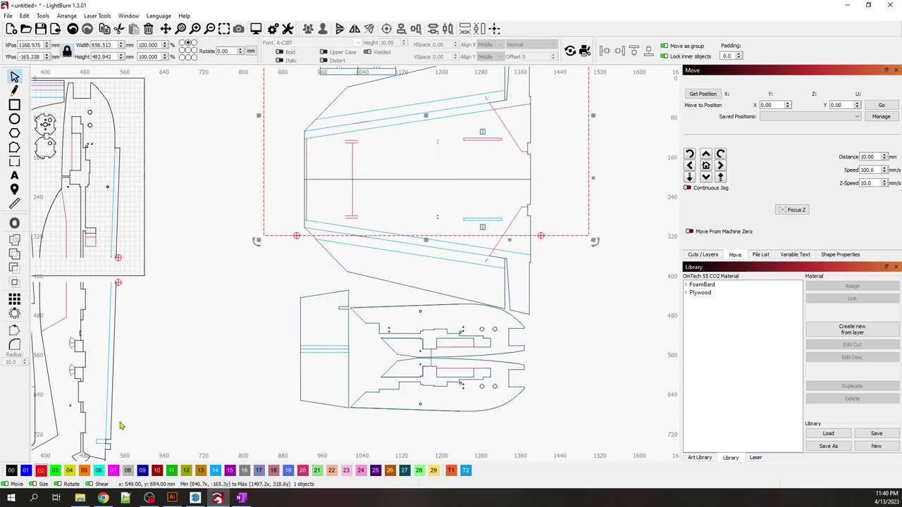
click(12, 470)
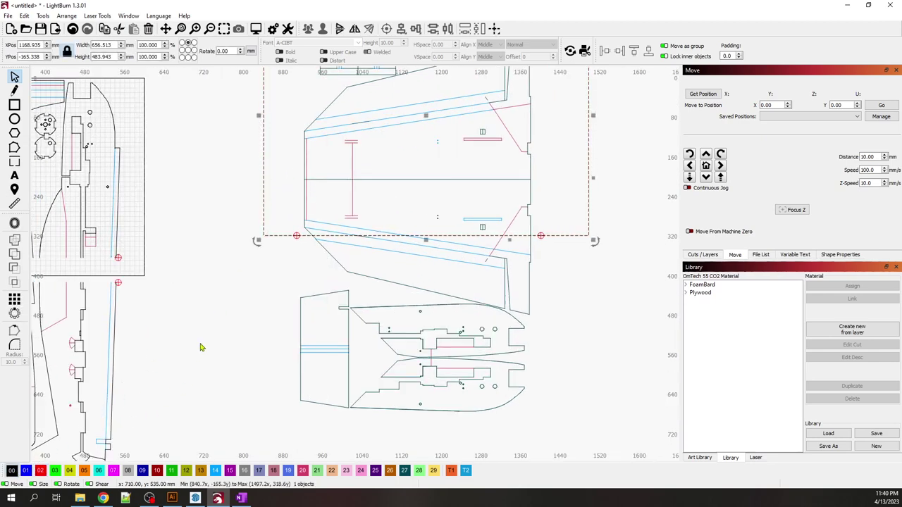
click(229, 306)
click(296, 236)
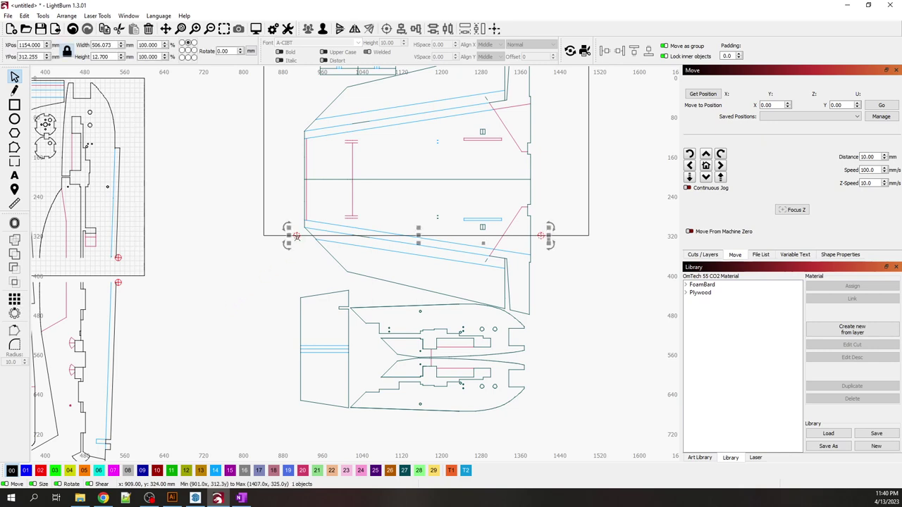
Step: Put the registration marks on new layer C25, hide it, and select the upper-section parts
click(699, 256)
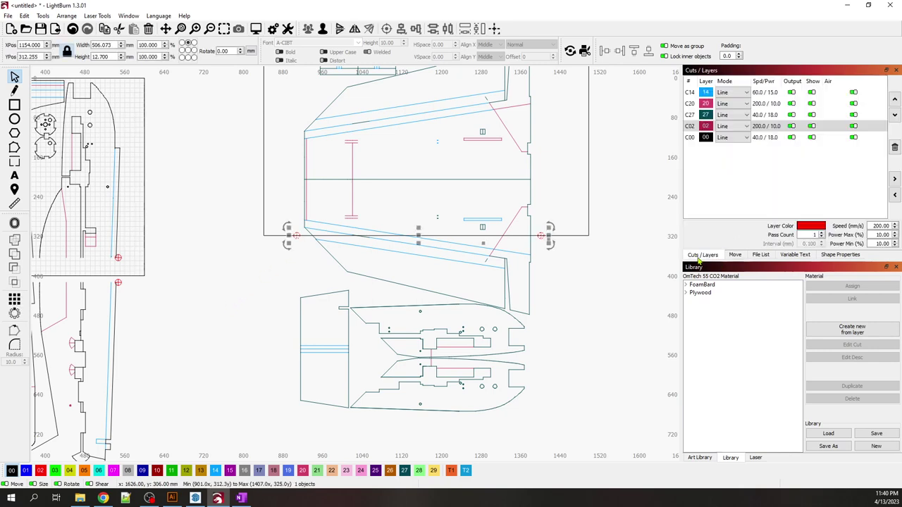
click(376, 470)
click(596, 310)
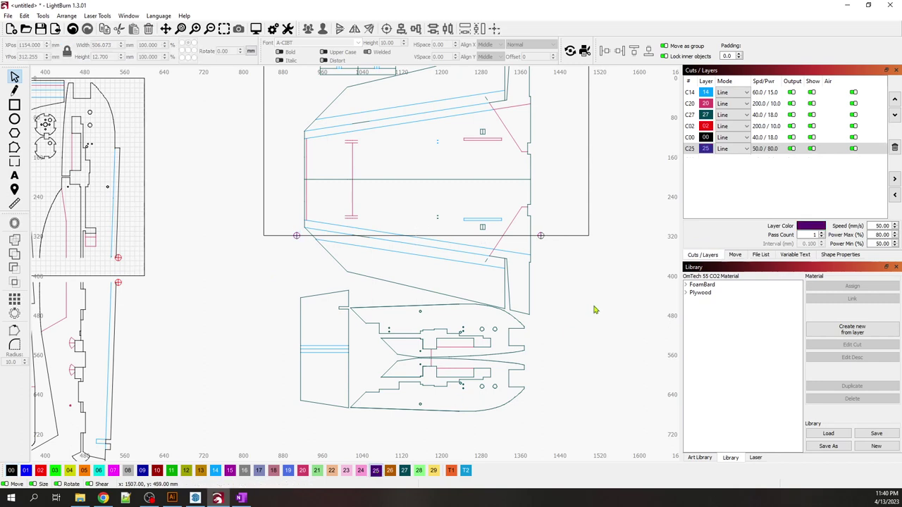
click(810, 148)
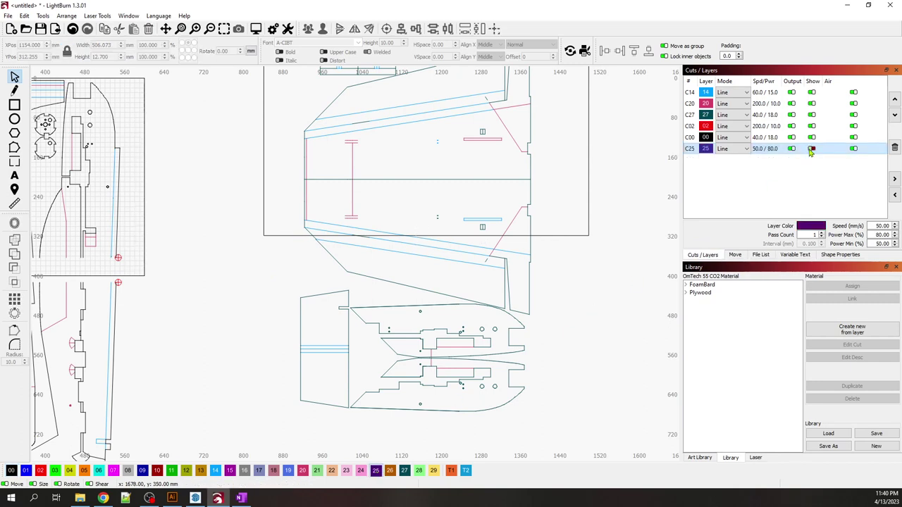
scroll(550, 312, down, 5)
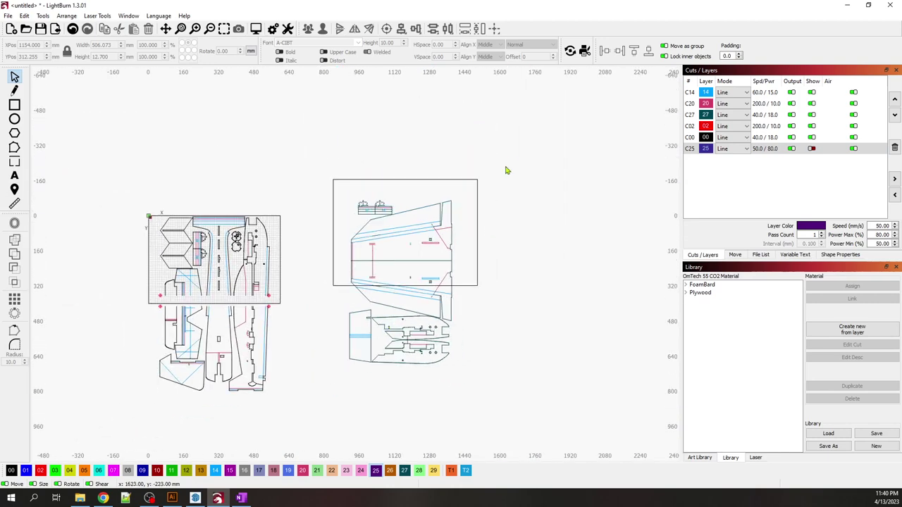
drag(510, 155, 313, 386)
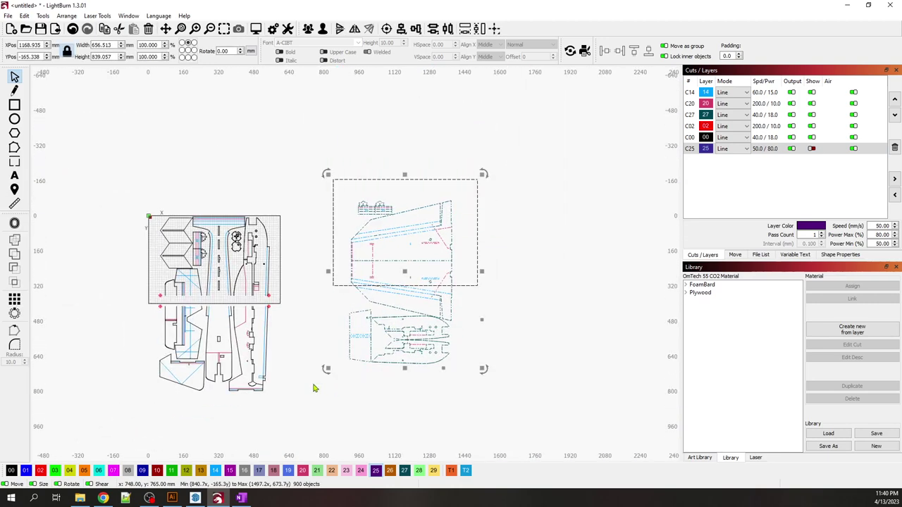
Step: Cut the wing sheet along the rectangle with Cut Shapes, then show layer C25 again
click(43, 15)
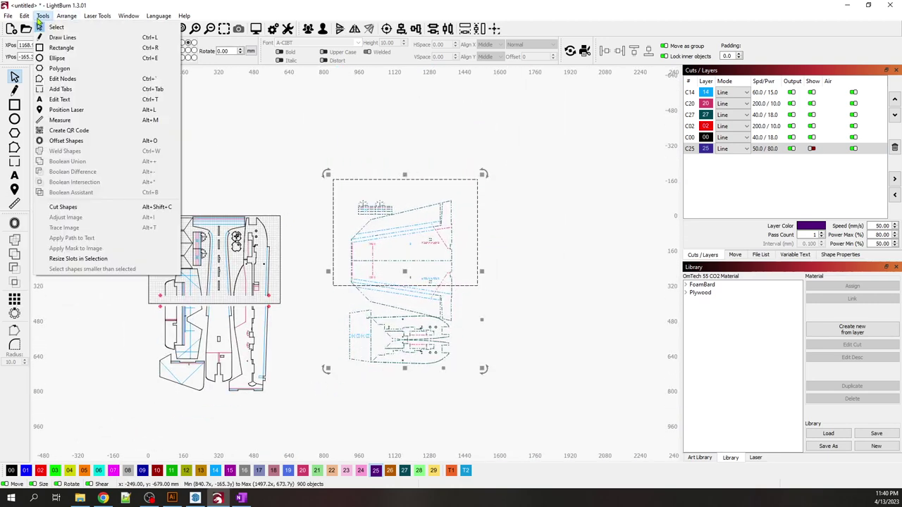
click(68, 210)
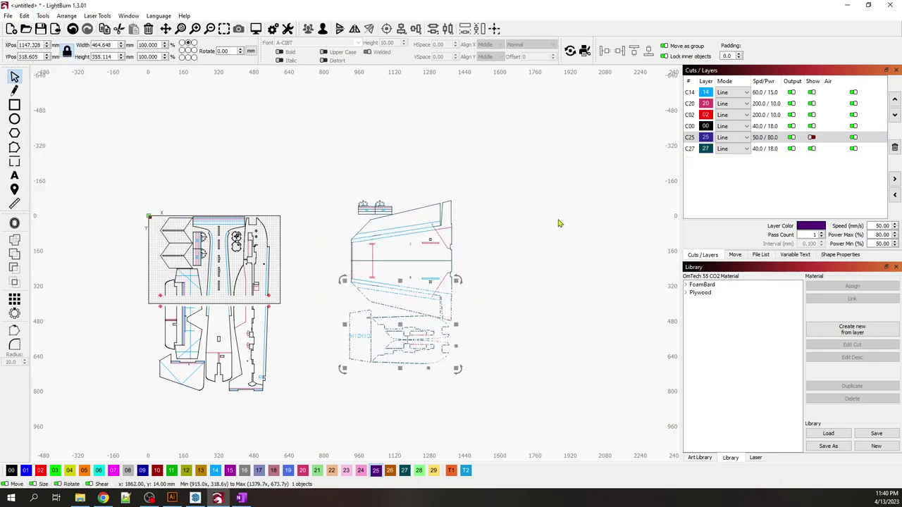
scroll(375, 313, up, 4)
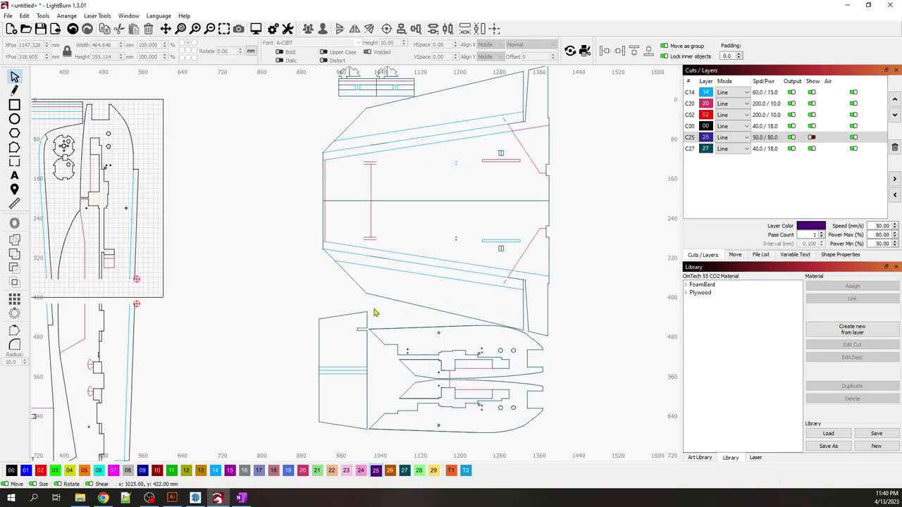
click(813, 137)
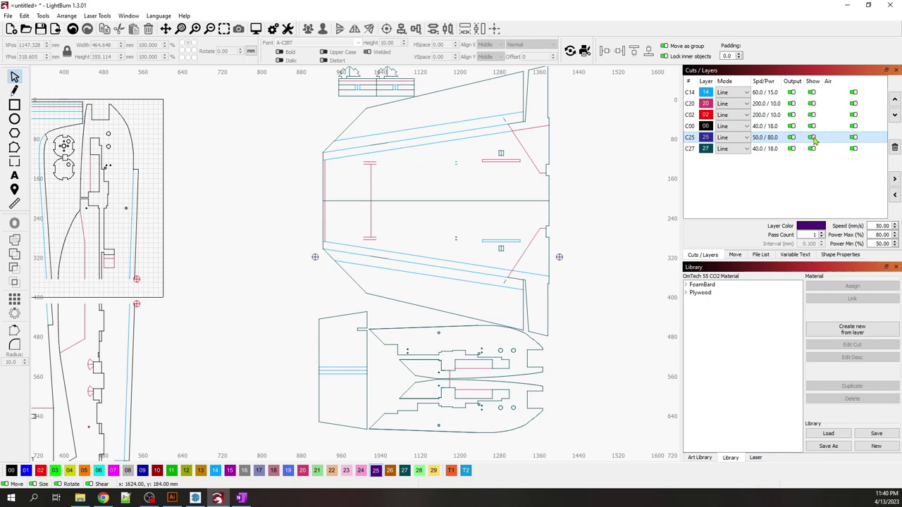
click(559, 258)
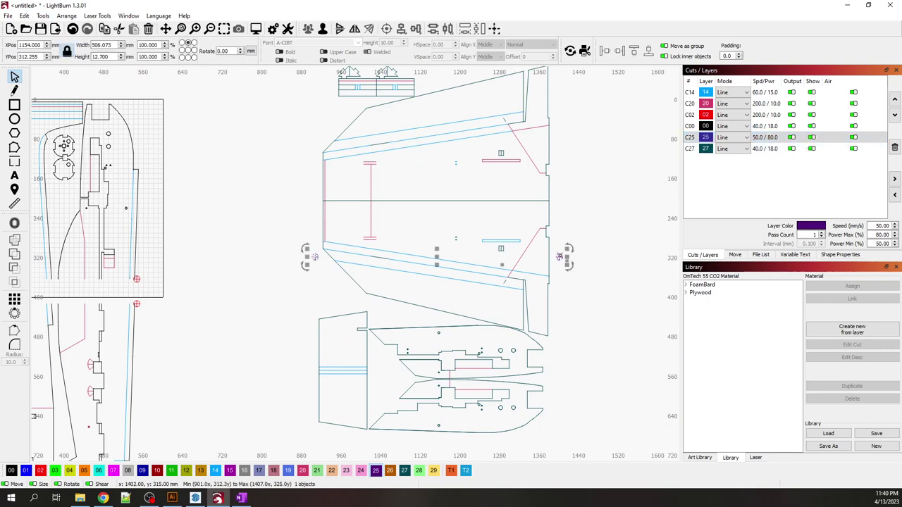
Step: Put the crosshairs on red layer 02 and duplicate them in place
click(41, 472)
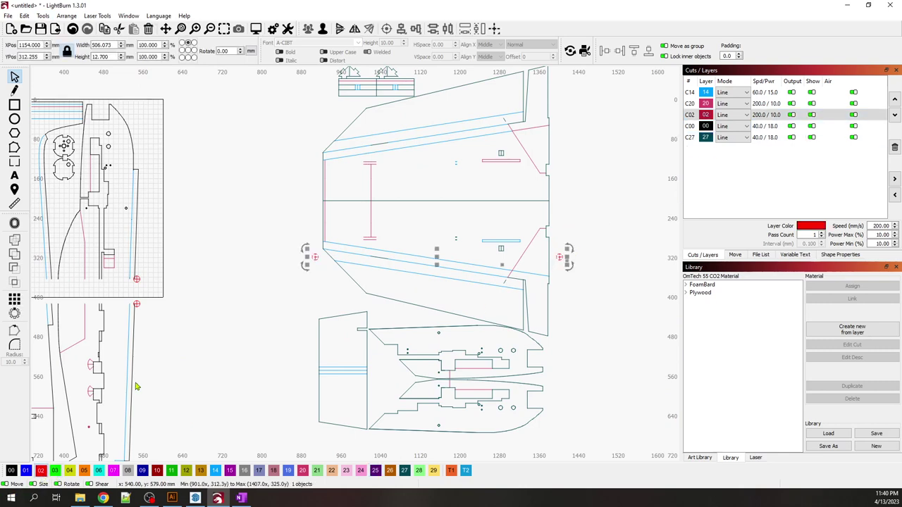
click(244, 294)
click(314, 259)
right_click(315, 260)
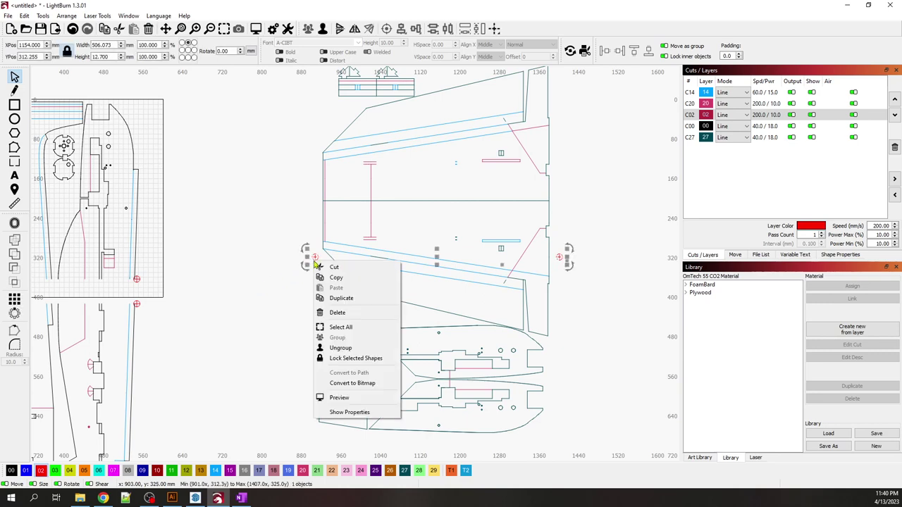
click(349, 303)
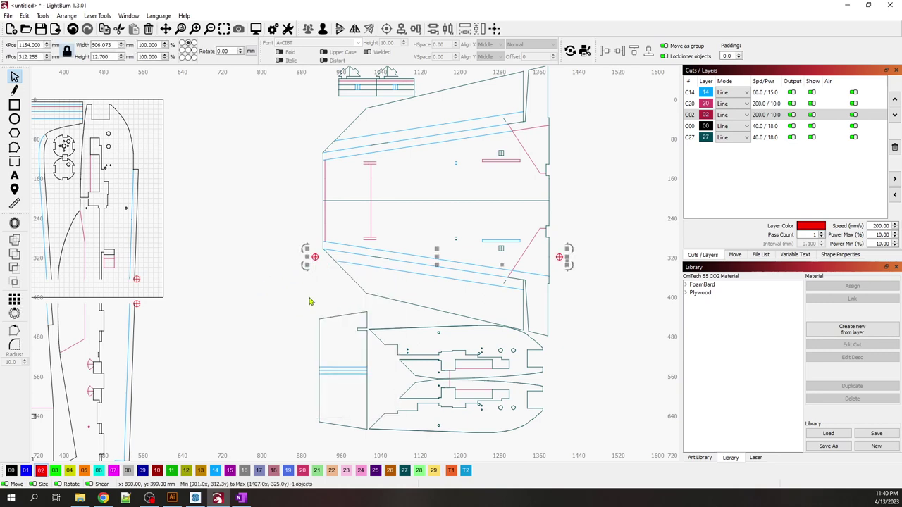
Step: Group the crosshair copy with the lower section and nudge it 50 mm down
shift+click(366, 325)
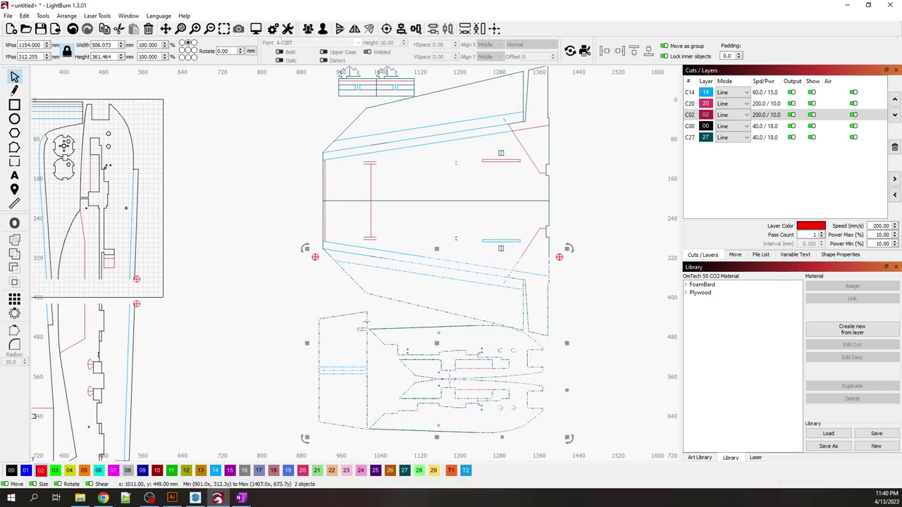
right_click(366, 325)
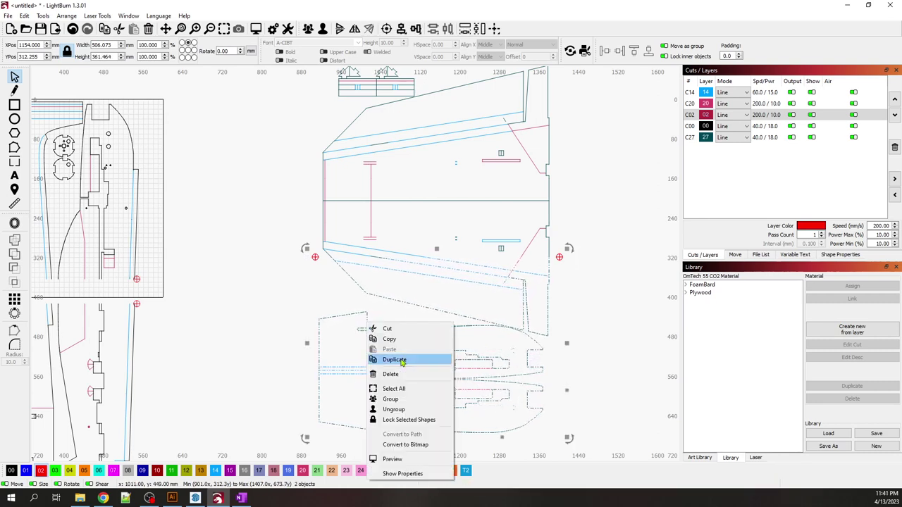
click(398, 399)
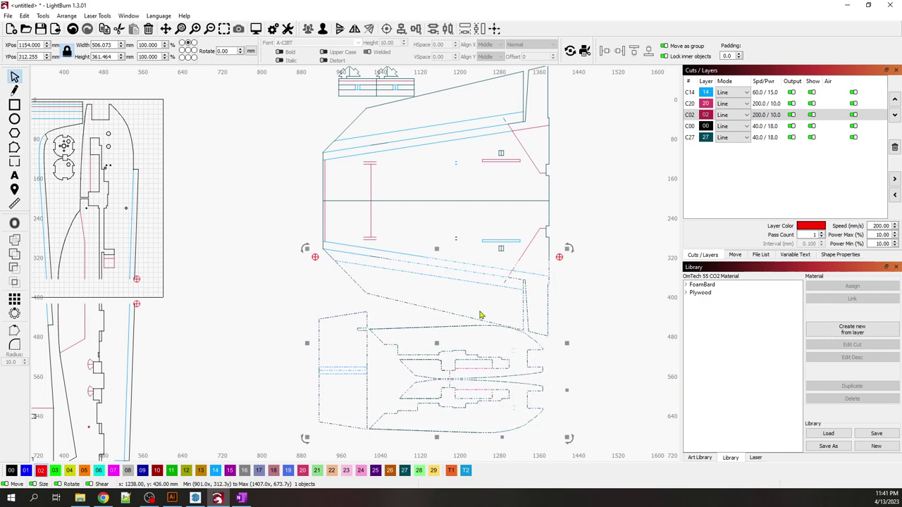
key(Down)
key(Down)
key(Down)
key(Down)
key(Down)
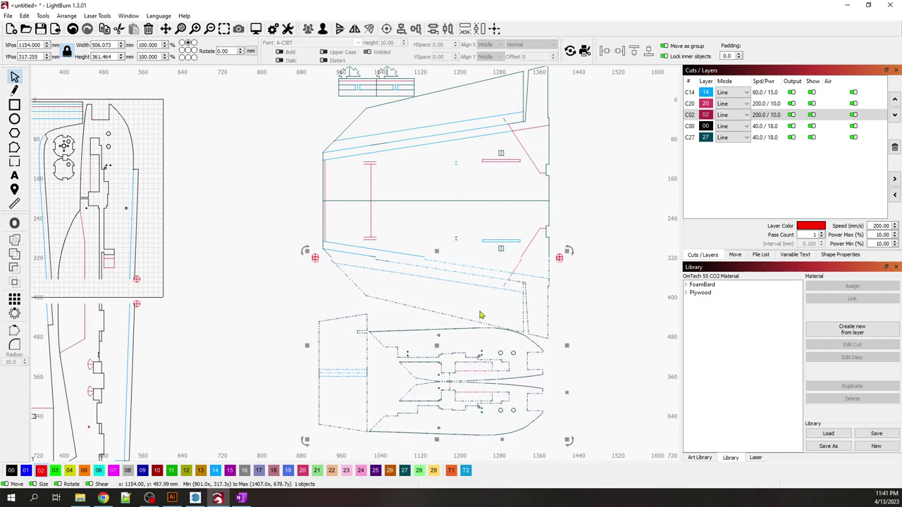
key(Down)
key(Down)
key(Down)
key(Down)
key(Down)
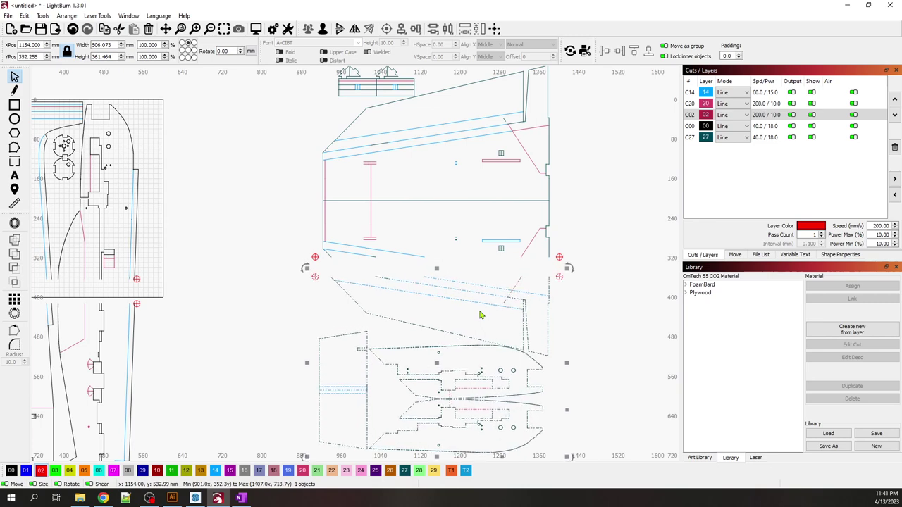
click(595, 299)
Step: Group the upper wing section with its crosshairs
scroll(563, 268, down, 2)
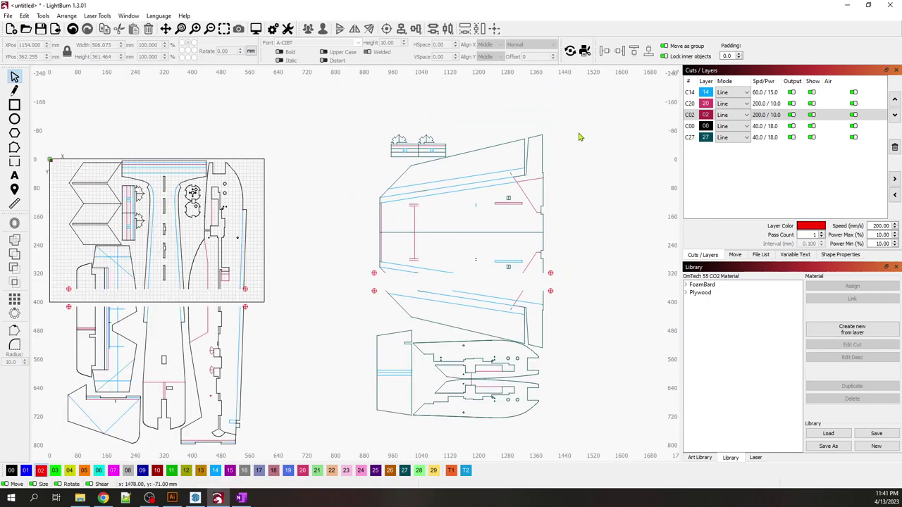
drag(585, 110, 362, 283)
right_click(462, 208)
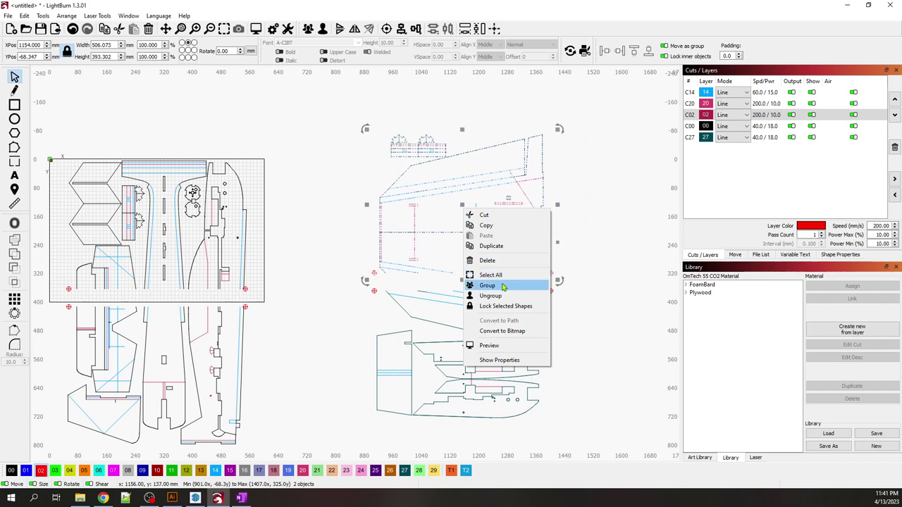
click(502, 286)
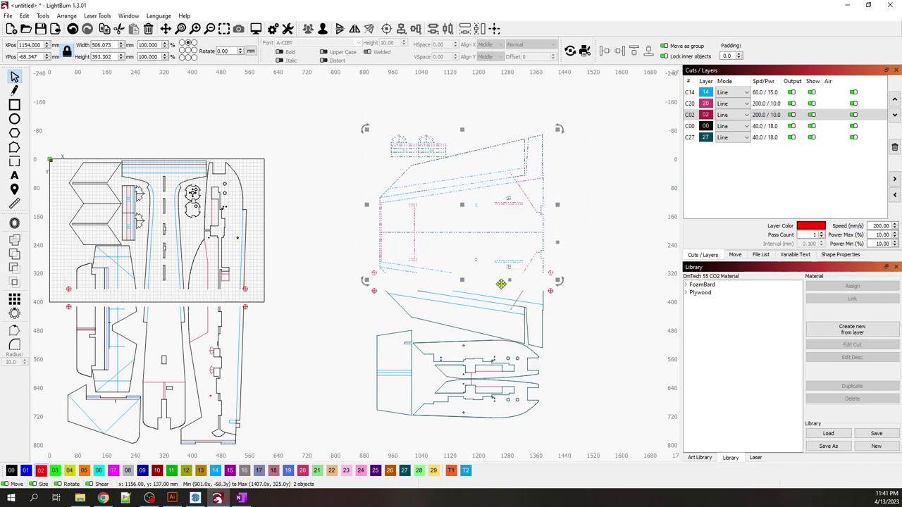
click(591, 239)
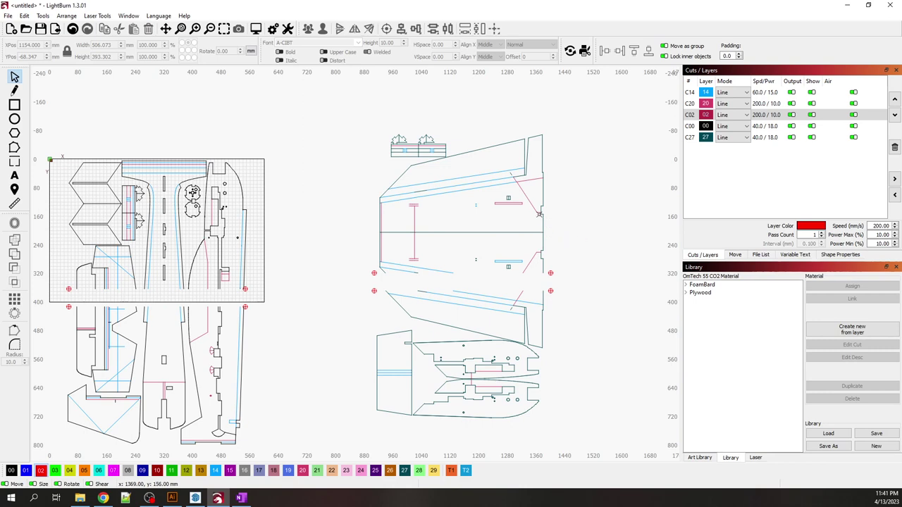
Step: Group the upper and lower right-hand sections into one object
drag(588, 102, 338, 438)
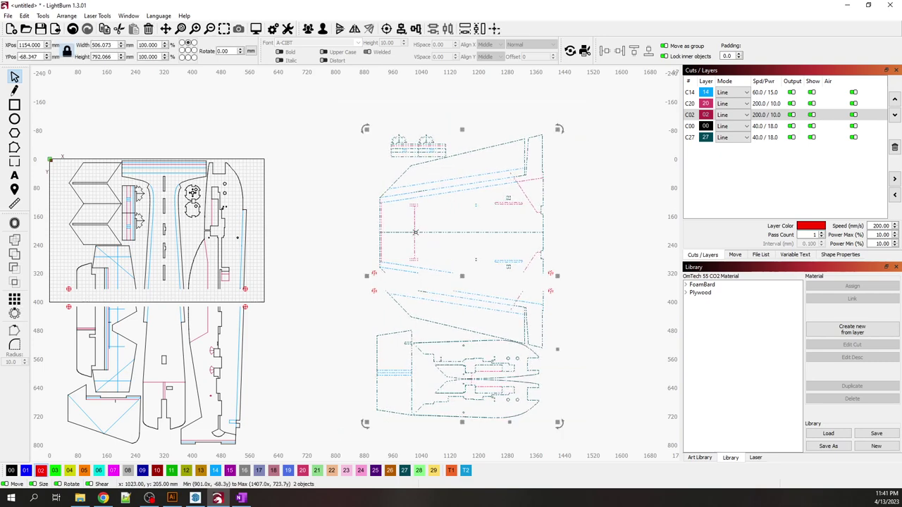
right_click(417, 235)
click(453, 311)
click(585, 267)
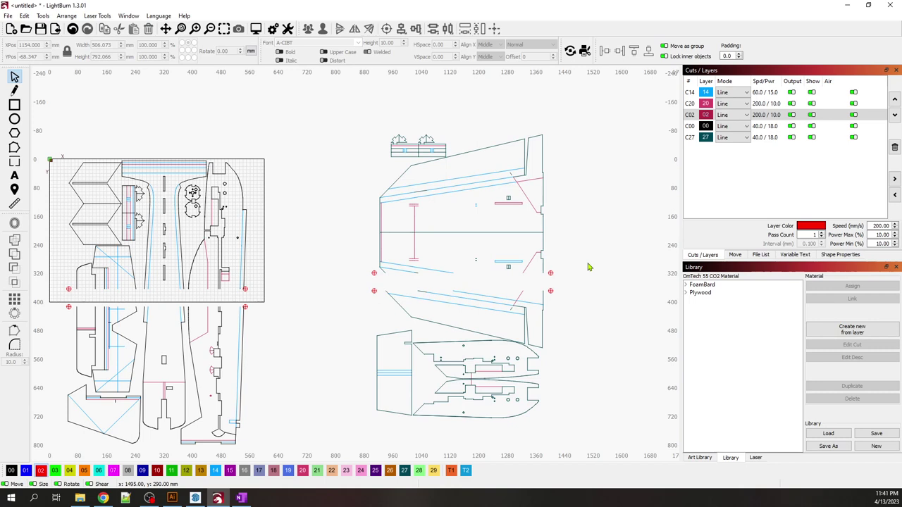
scroll(589, 267, down, 3)
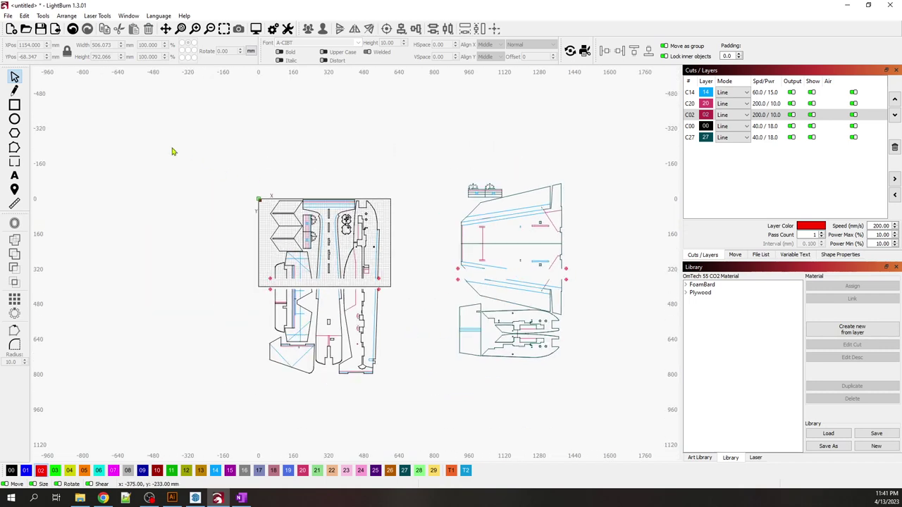
Step: Save the project over RTH-540 Edge-30inch 47Foam-V4.lbrn2, confirming the replacement
click(9, 17)
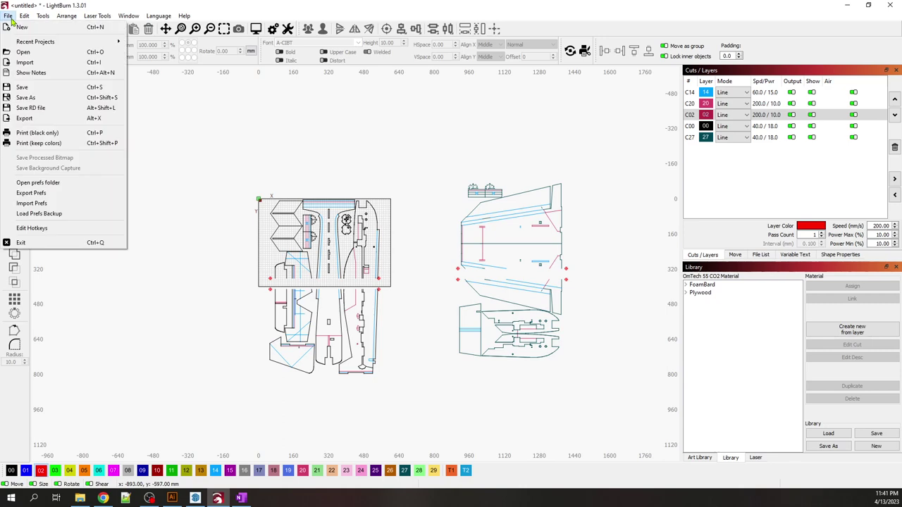
click(35, 100)
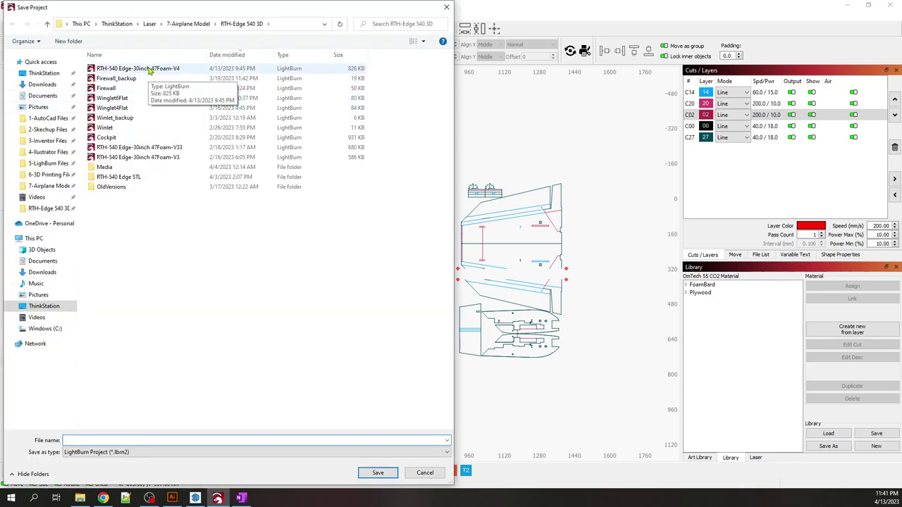
click(152, 69)
click(381, 474)
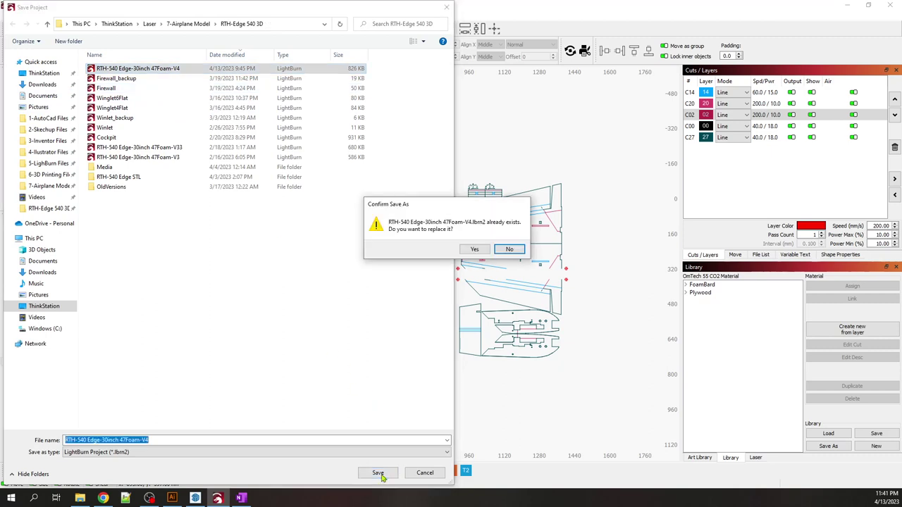
click(474, 250)
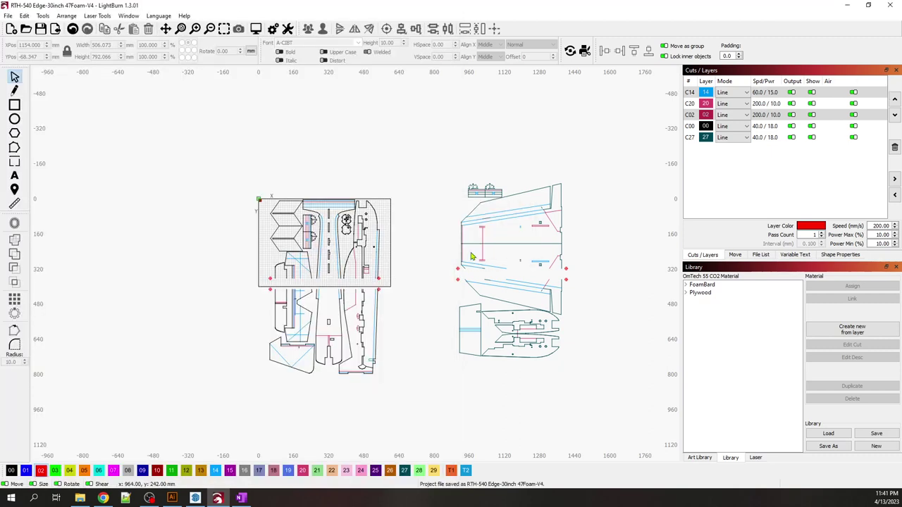